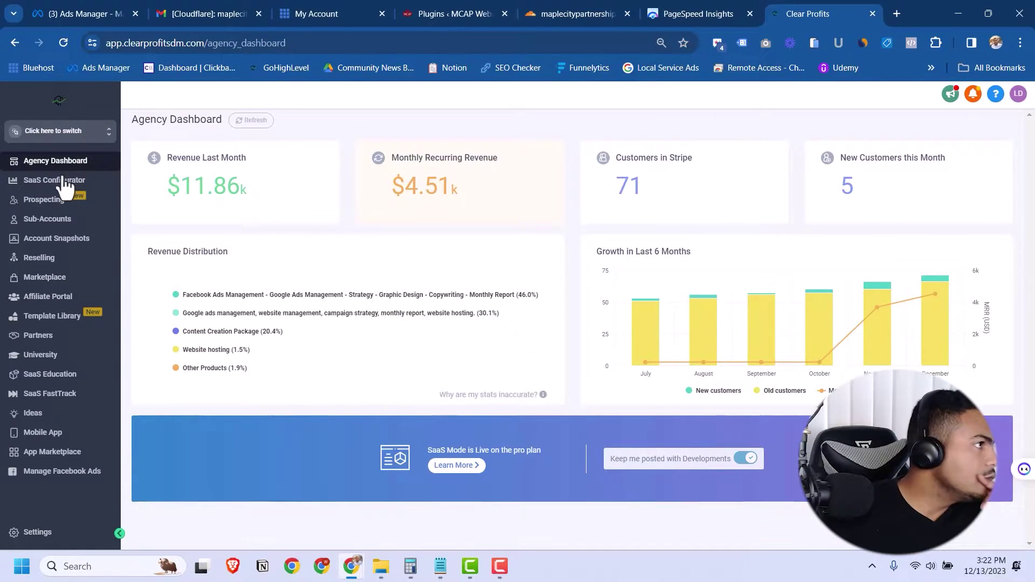
Step: Start a new blank-snapshot sub-account and search for 'Maple City Area Partnerships'
{"action": "left_click", "coordinate": [48, 218]}
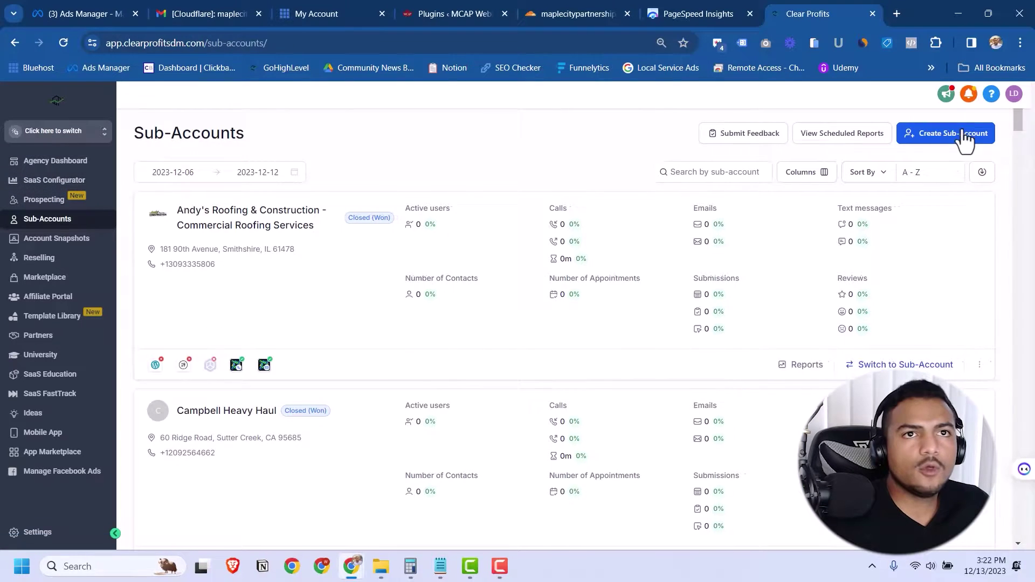
{"action": "left_click", "coordinate": [964, 135]}
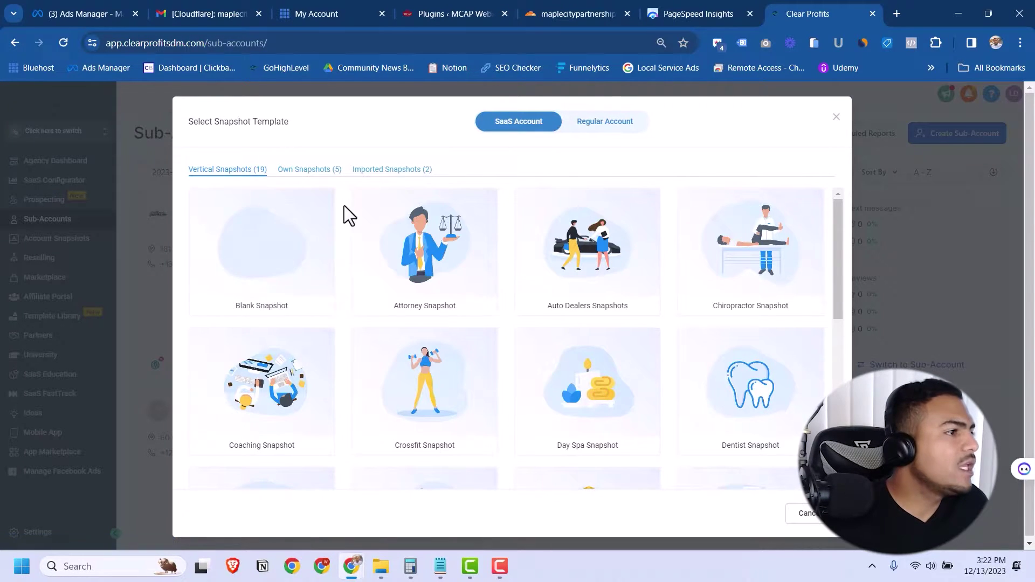
{"action": "left_click", "coordinate": [261, 252]}
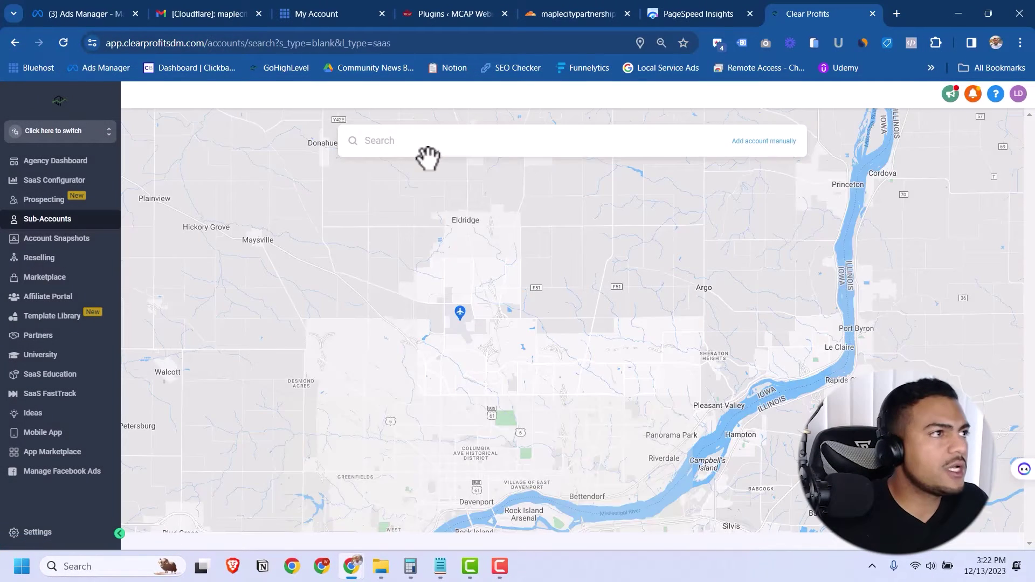
{"action": "left_click", "coordinate": [396, 142]}
{"action": "type", "text": "Maple"}
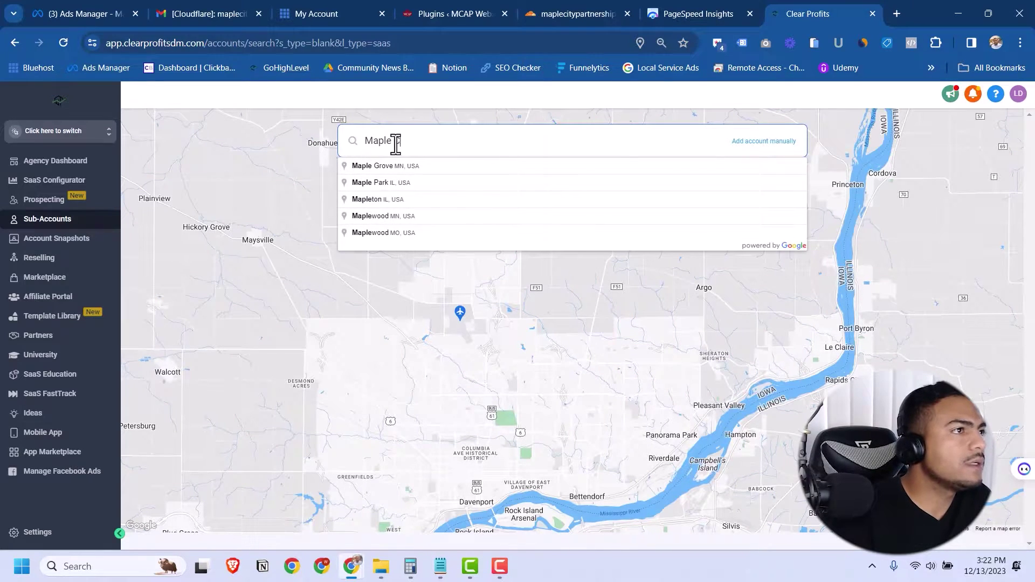
{"action": "type", "text": " City Area Partnerships"}
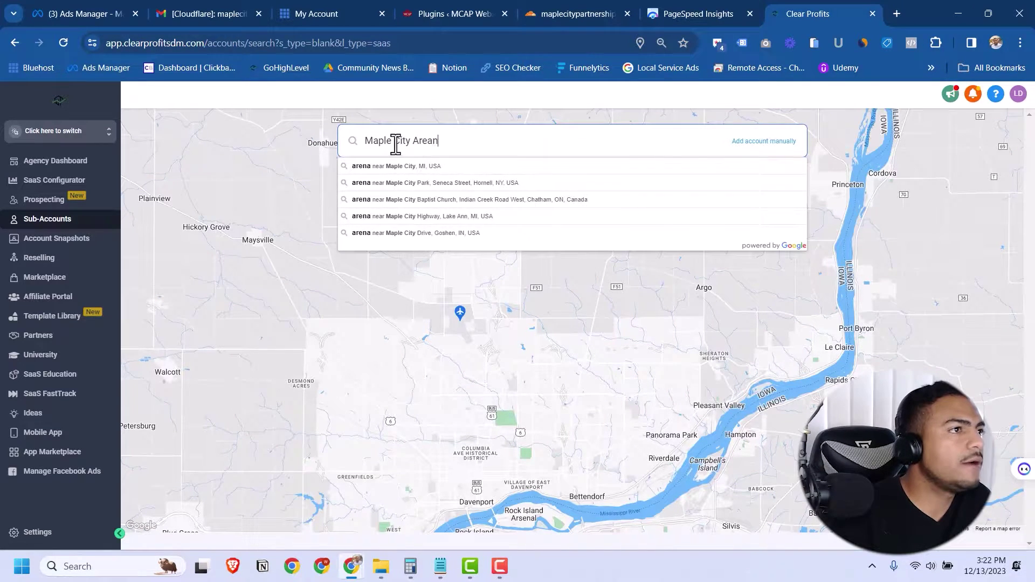
Step: Manually enter the contact's name and e-mail and business name Maple City Area Partnership, then save
{"action": "left_click", "coordinate": [764, 141]}
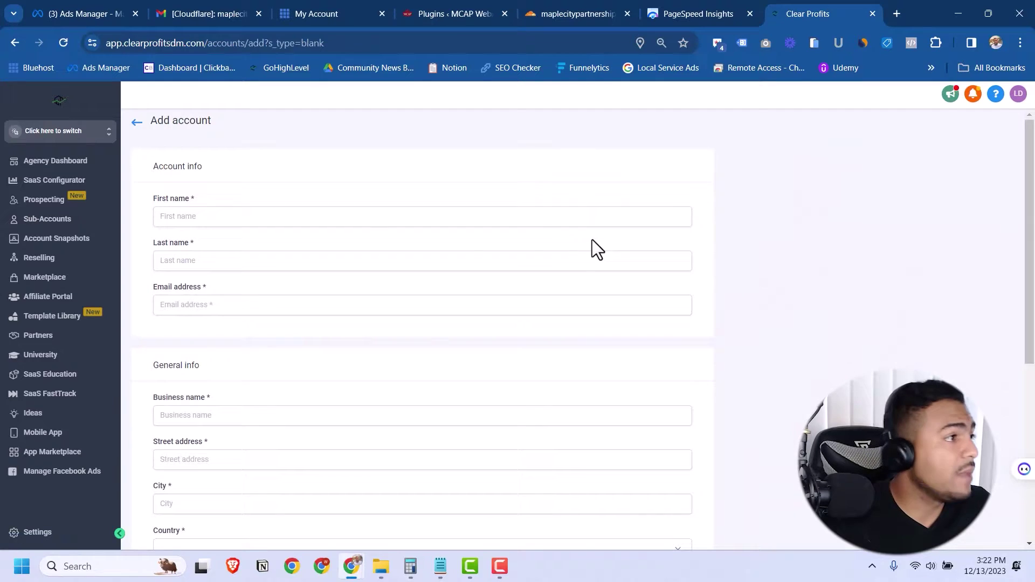
{"action": "left_click", "coordinate": [204, 214]}
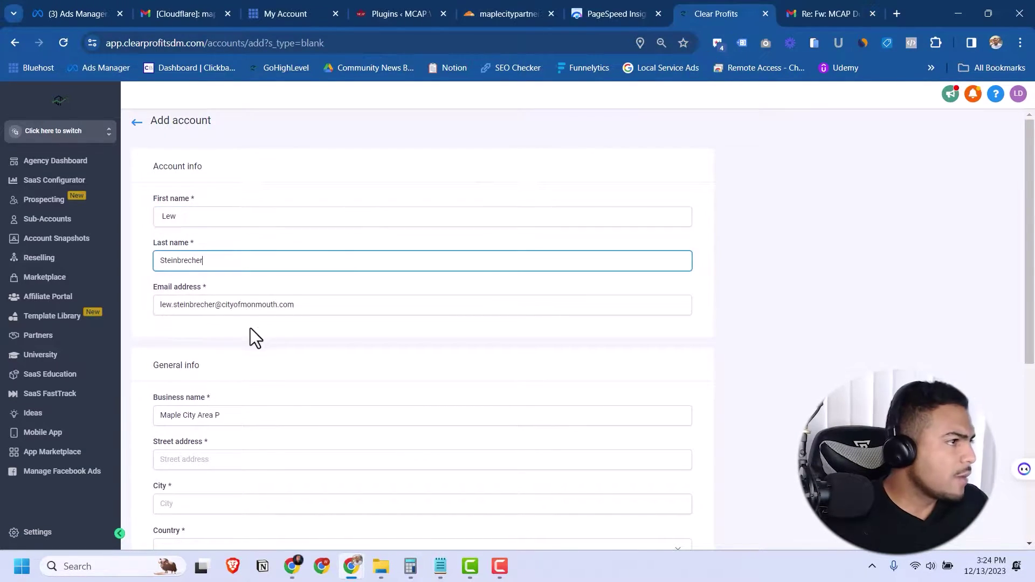
{"action": "scroll", "coordinate": [250, 328], "scroll_direction": "down", "scroll_amount": 1}
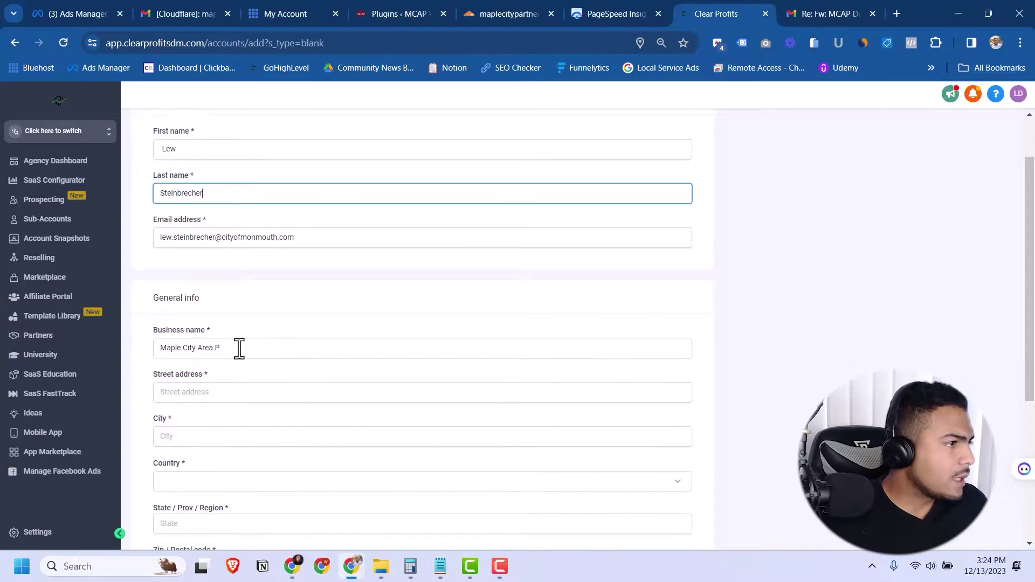
{"action": "left_click", "coordinate": [239, 347]}
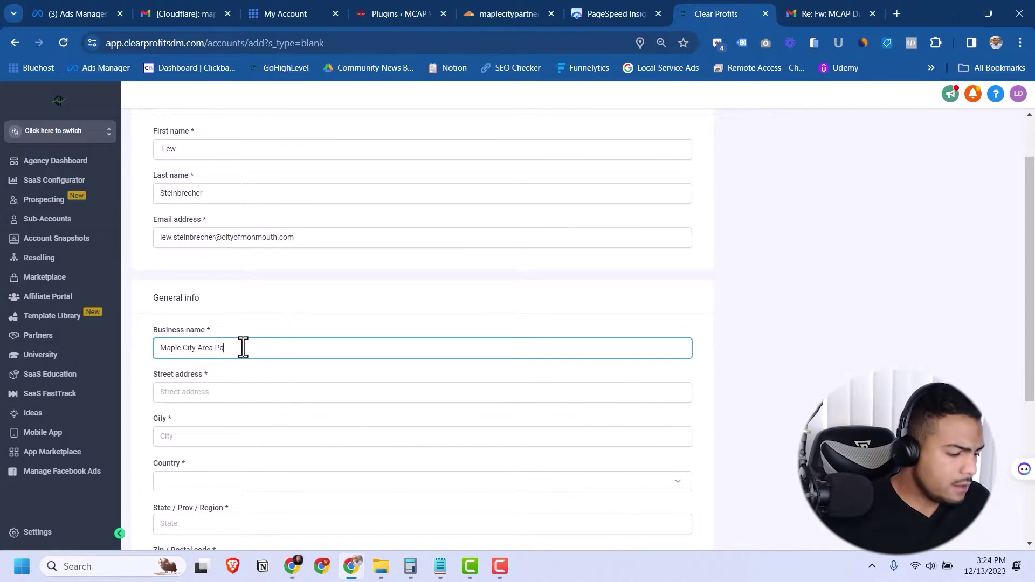
{"action": "type", "text": "artnership"}
{"action": "key", "text": "Tab"}
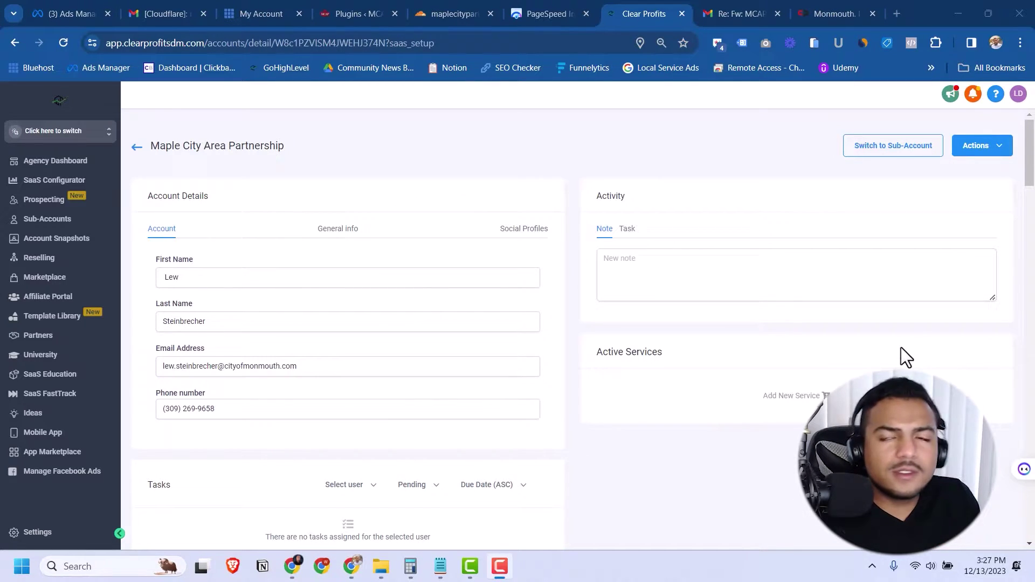
Step: Set the Re-sell WordPress price to 25.99 and confirm deploying WordPress hosting directly
{"action": "scroll", "coordinate": [880, 339], "scroll_direction": "down", "scroll_amount": 1}
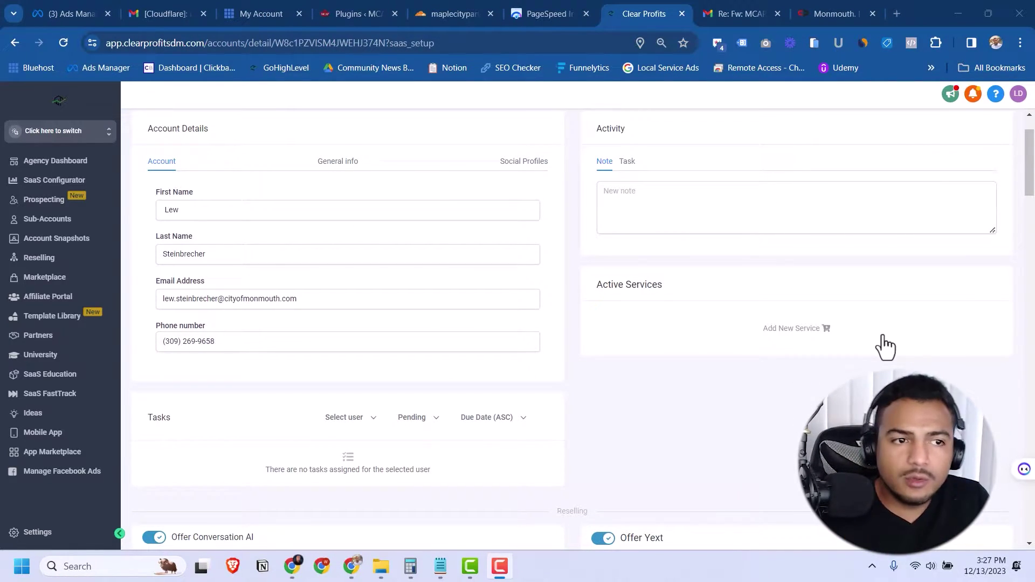
{"action": "scroll", "coordinate": [814, 331], "scroll_direction": "down", "scroll_amount": 6}
{"action": "scroll", "coordinate": [809, 335], "scroll_direction": "down", "scroll_amount": 2}
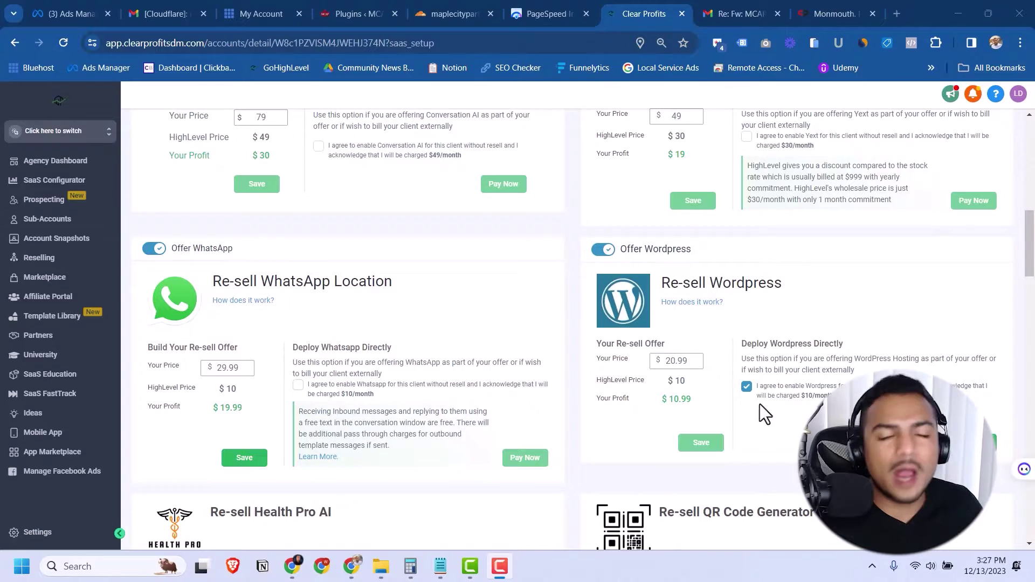
{"action": "left_click", "coordinate": [669, 361]}
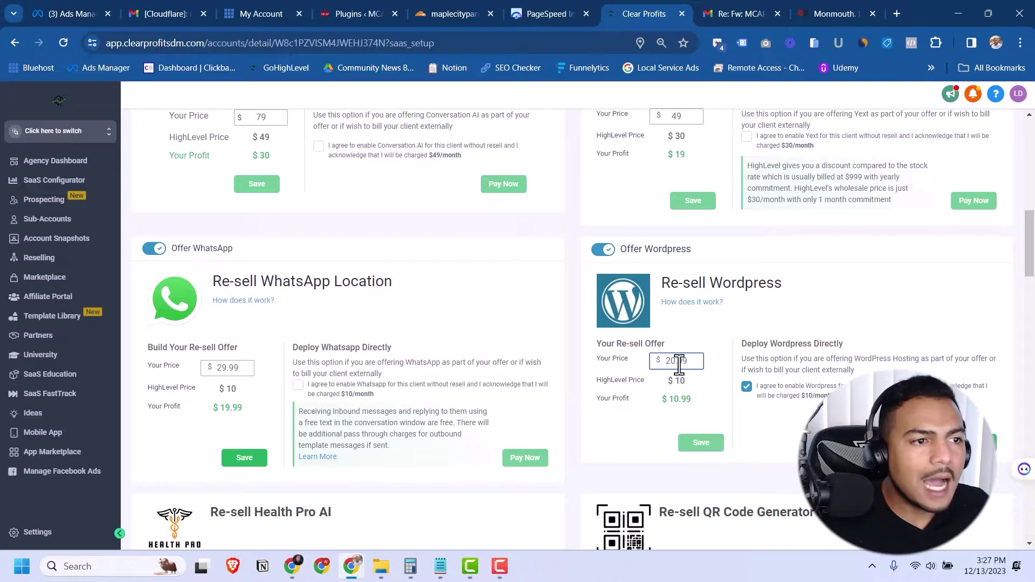
{"action": "key", "text": "Delete"}
{"action": "type", "text": "5"}
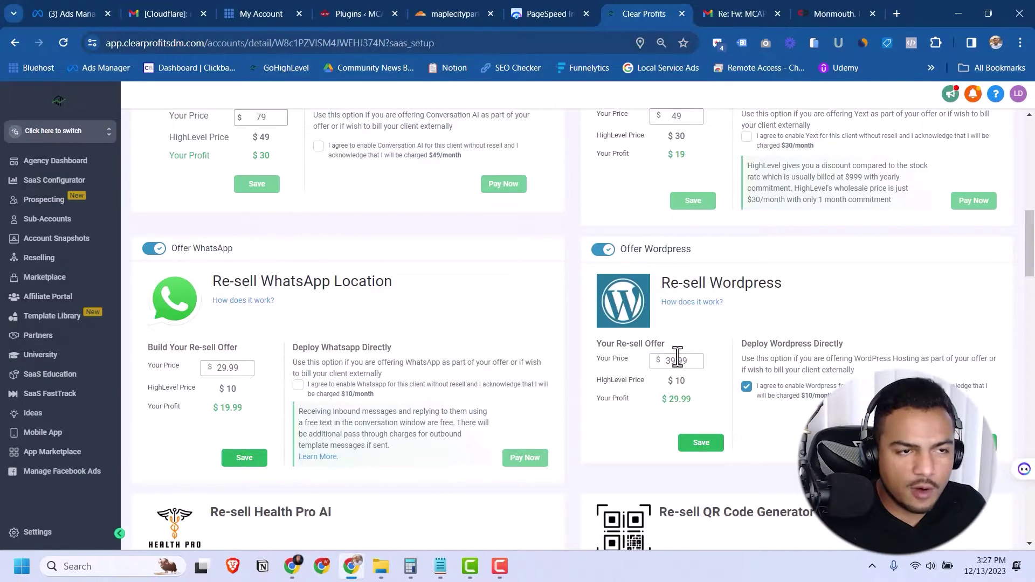
{"action": "key", "text": "BackSpace"}
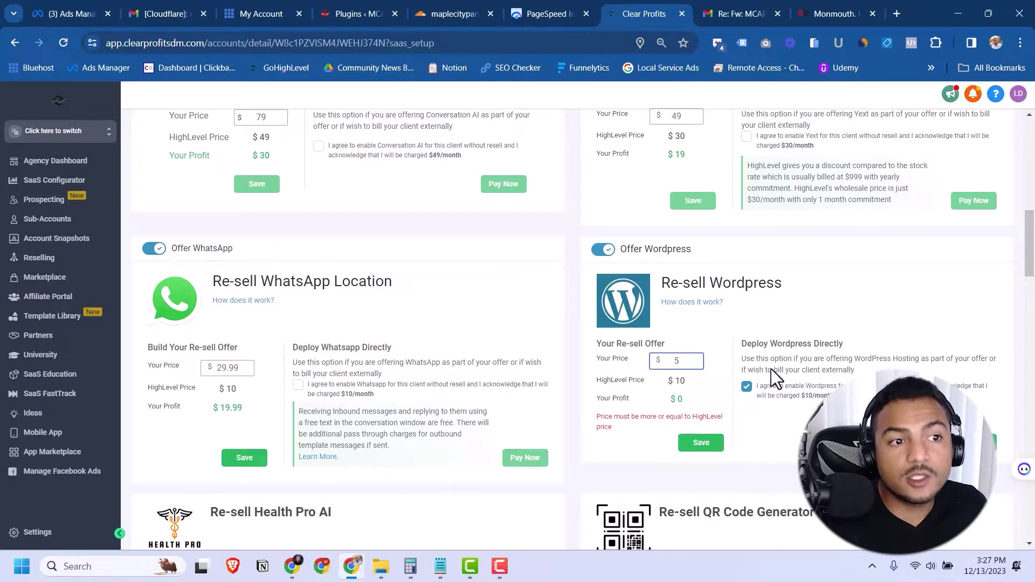
{"action": "type", "text": "5"}
{"action": "left_click", "coordinate": [701, 442]}
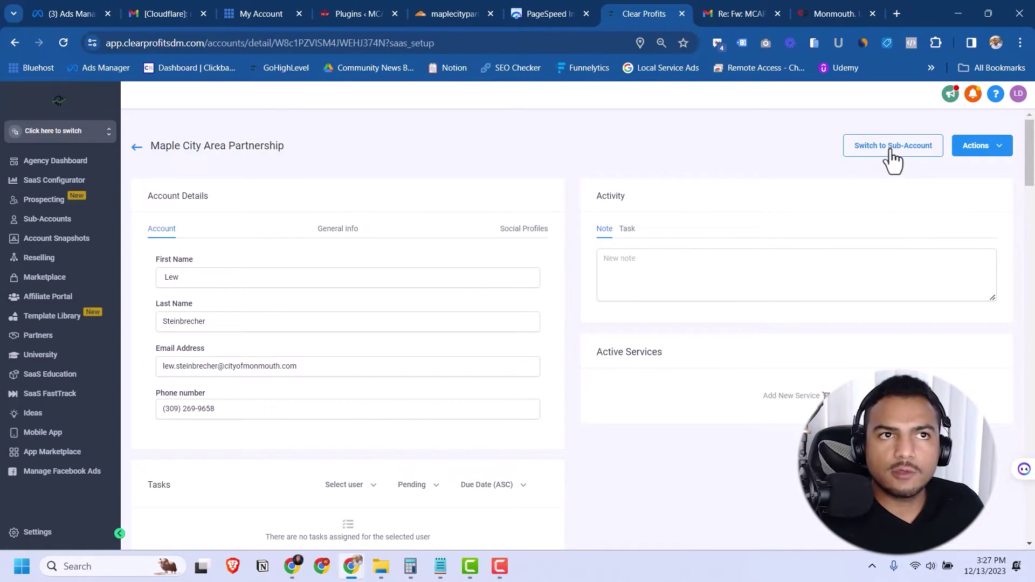
Step: In the client's sub-account, create the maple-city-area-partnership WordPress site with a generated admin password
{"action": "left_click", "coordinate": [892, 158]}
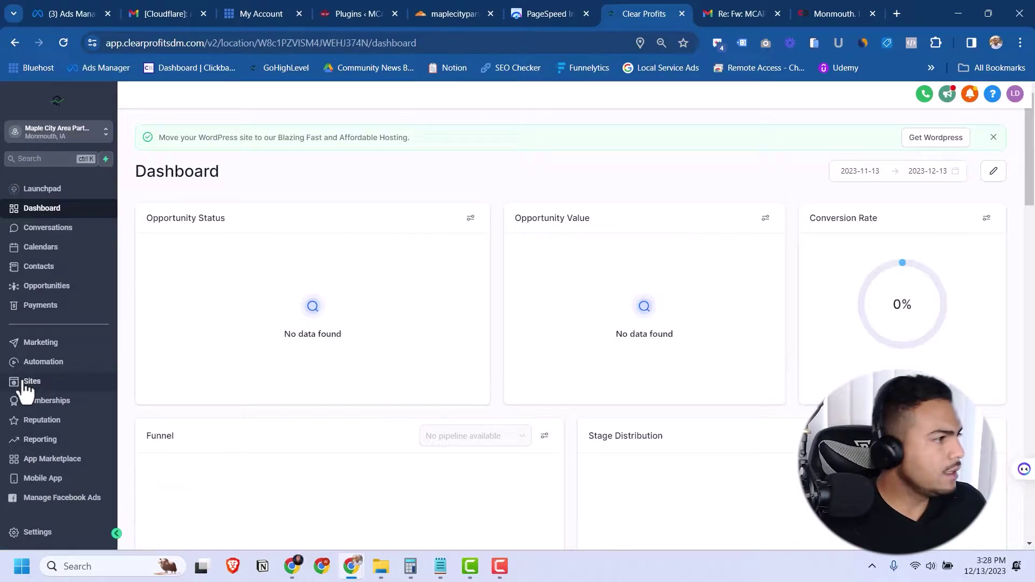
{"action": "left_click", "coordinate": [24, 383]}
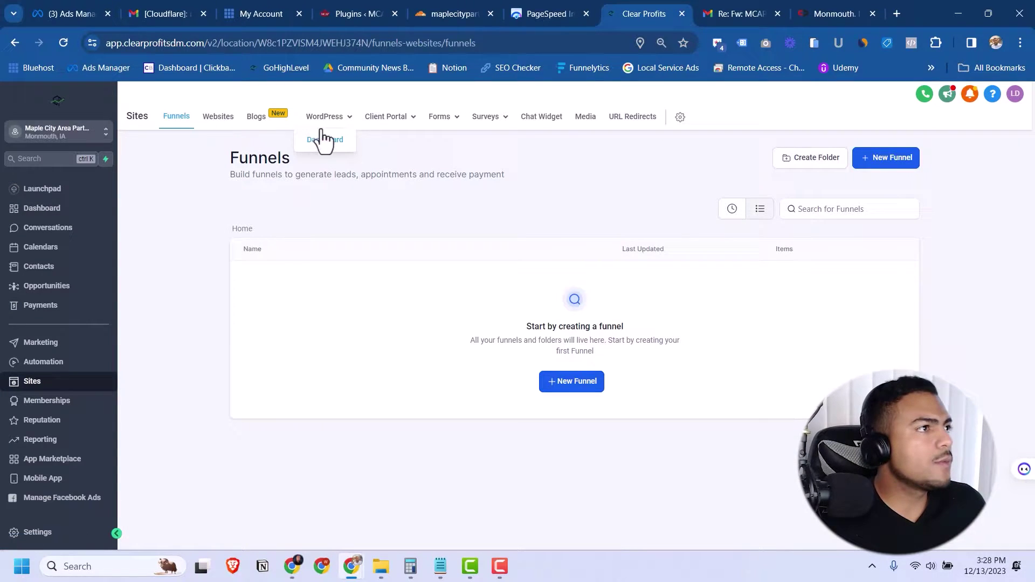
{"action": "left_click", "coordinate": [324, 139]}
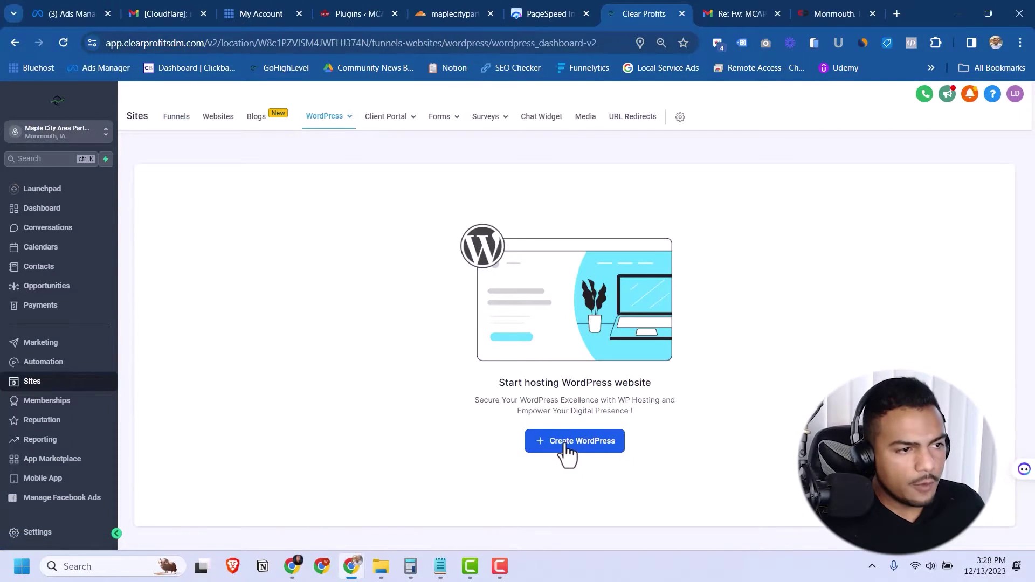
{"action": "left_click", "coordinate": [563, 444]}
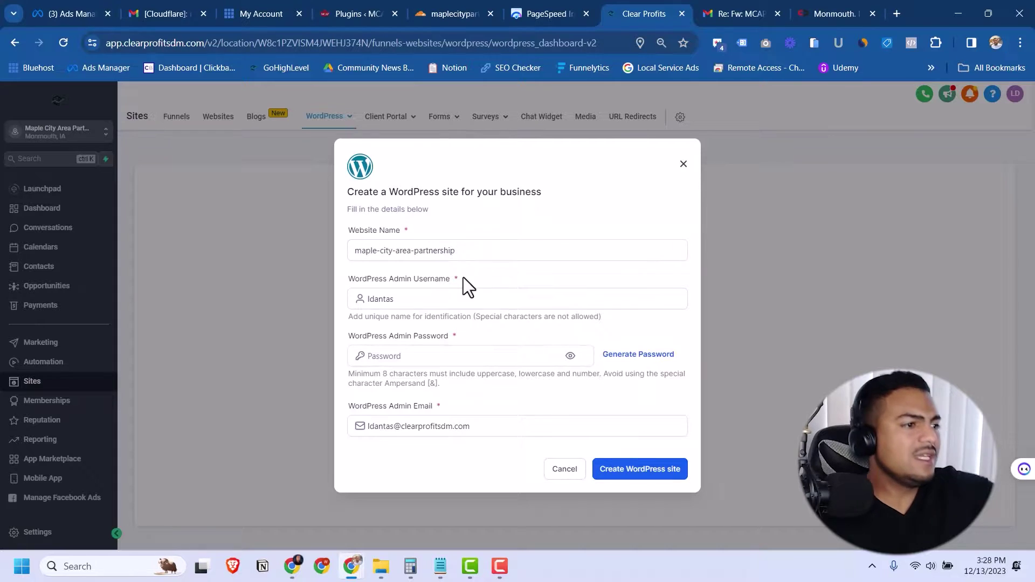
{"action": "left_click", "coordinate": [414, 357]}
{"action": "key", "text": "ctrl+v"}
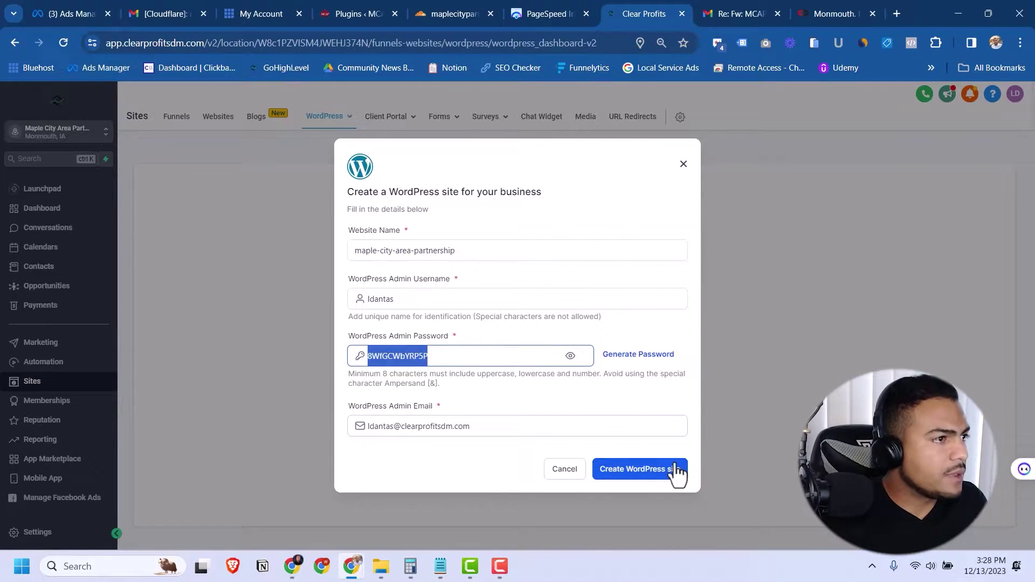
{"action": "left_click", "coordinate": [675, 470]}
{"action": "key", "text": "alt+Tab"}
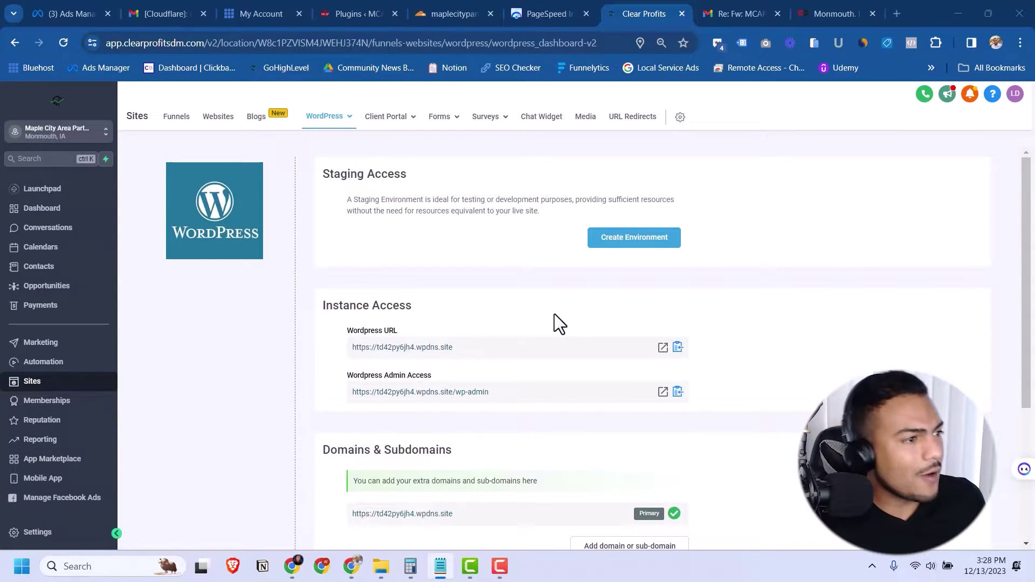
{"action": "scroll", "coordinate": [544, 318], "scroll_direction": "down", "scroll_amount": 3}
{"action": "scroll", "coordinate": [556, 352], "scroll_direction": "up", "scroll_amount": 3}
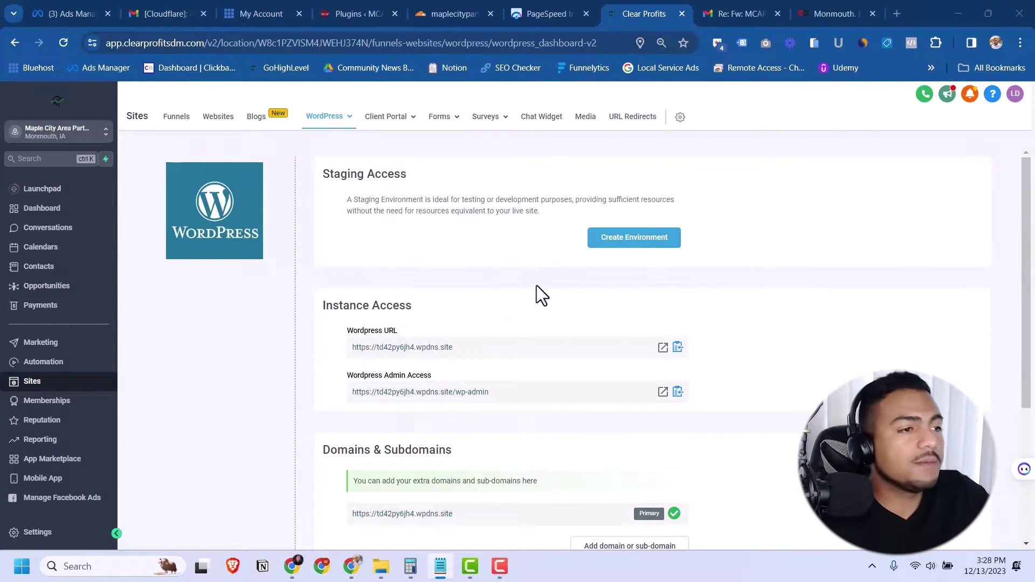
{"action": "scroll", "coordinate": [539, 307], "scroll_direction": "down", "scroll_amount": 1}
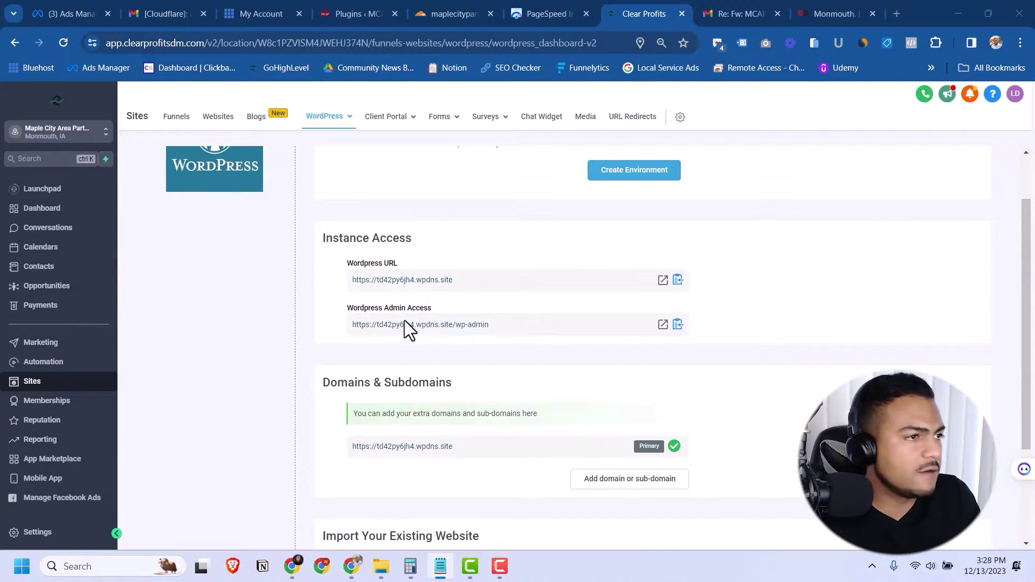
{"action": "scroll", "coordinate": [401, 318], "scroll_direction": "up", "scroll_amount": 1}
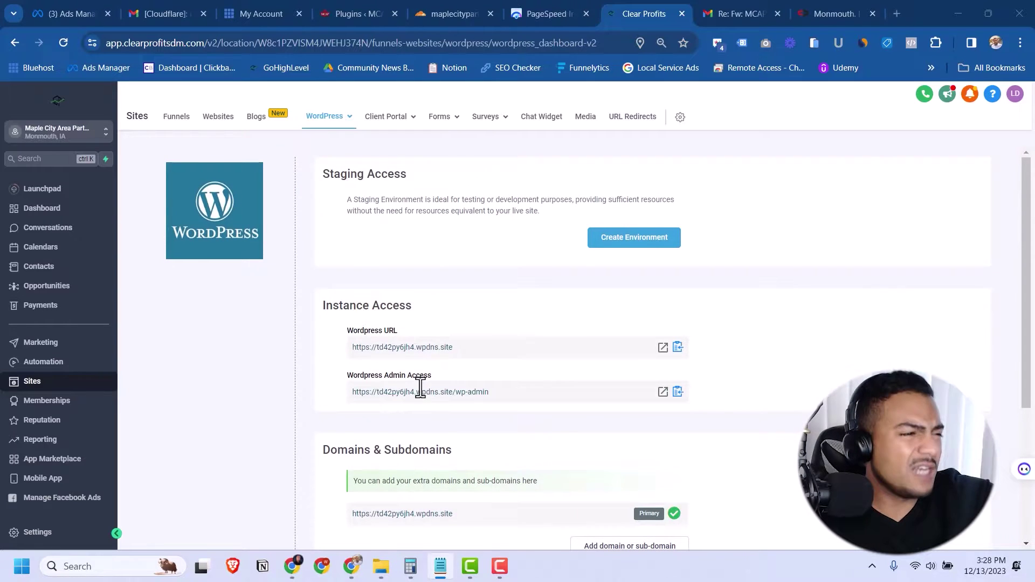
{"action": "left_click_drag", "start_coordinate": [392, 348], "coordinate": [467, 324]}
{"action": "left_click", "coordinate": [443, 347]}
{"action": "scroll", "coordinate": [401, 355], "scroll_direction": "down", "scroll_amount": 1}
{"action": "left_click", "coordinate": [467, 324]}
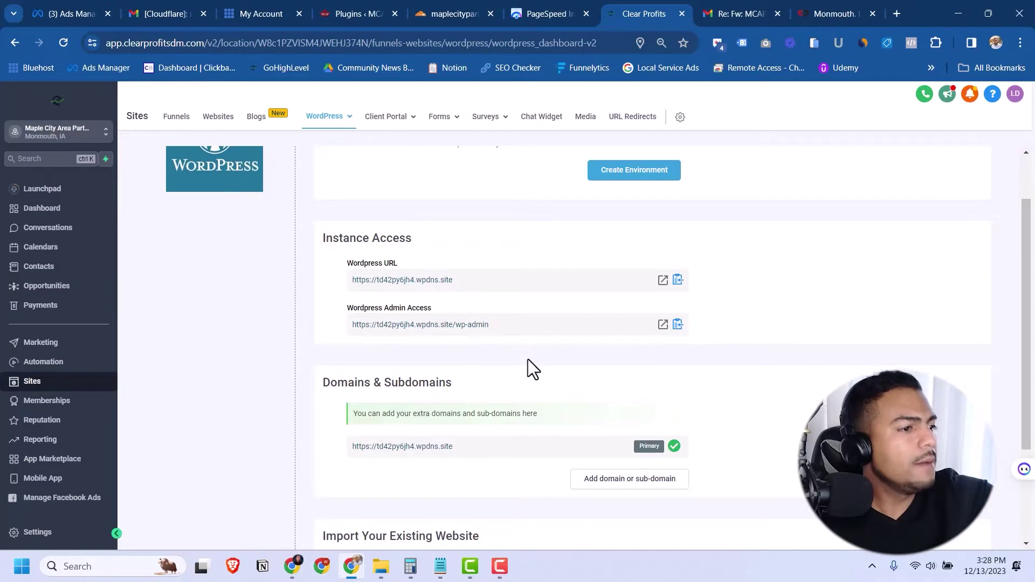
{"action": "scroll", "coordinate": [529, 369], "scroll_direction": "down", "scroll_amount": 1}
{"action": "scroll", "coordinate": [588, 431], "scroll_direction": "down", "scroll_amount": 1}
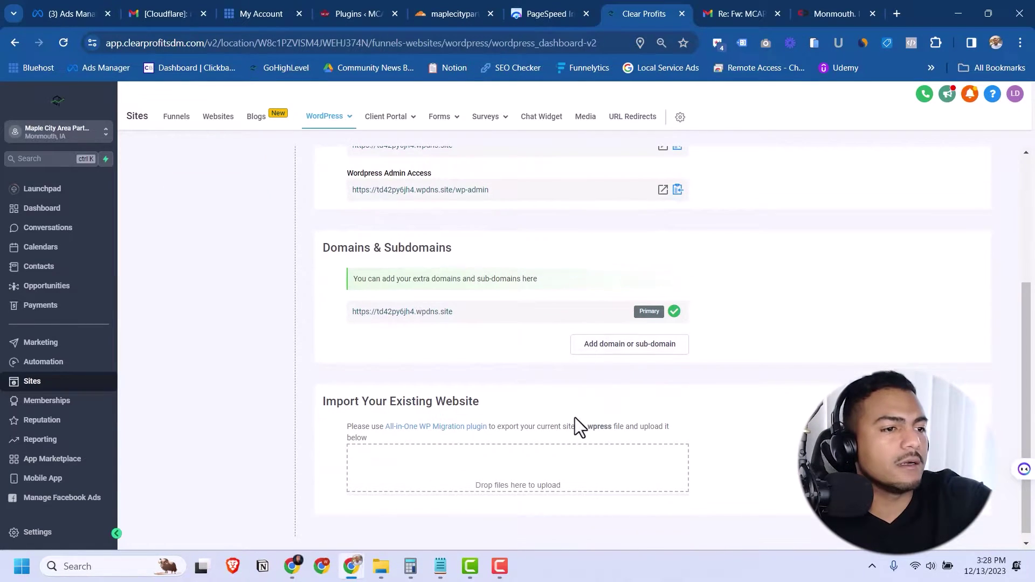
Step: Add maplecitypartnerships.com as the WordPress site's custom domain in GoHighLevel
{"action": "left_click", "coordinate": [620, 345]}
{"action": "type", "text": "ma"}
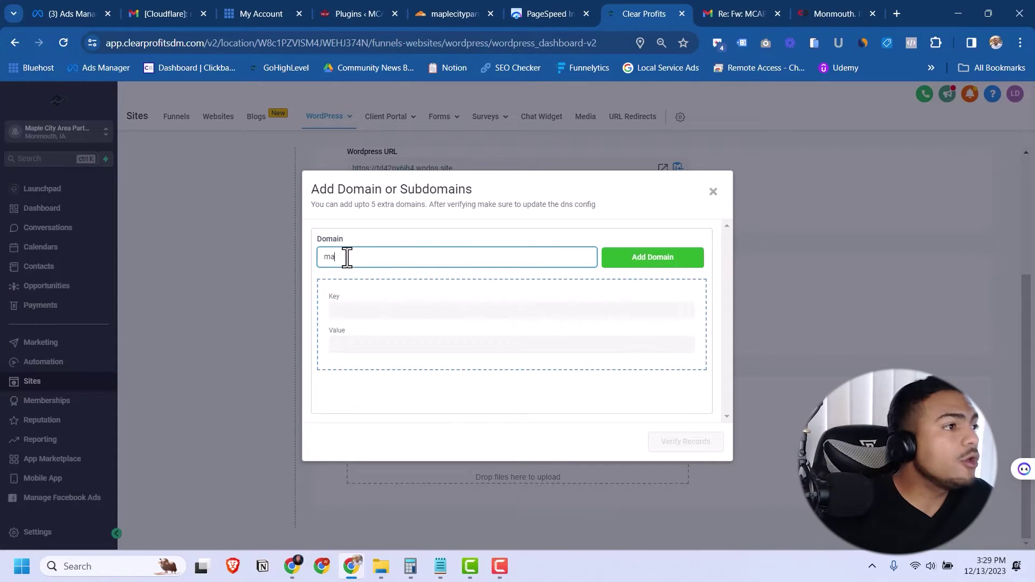
{"action": "type", "text": "plecitypartnerships.com"}
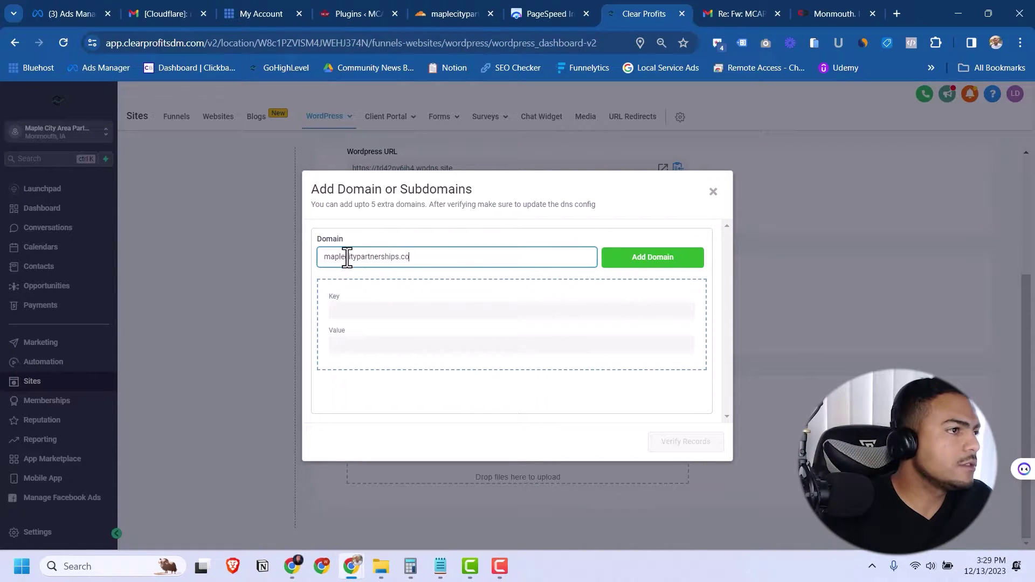
{"action": "left_click", "coordinate": [657, 258]}
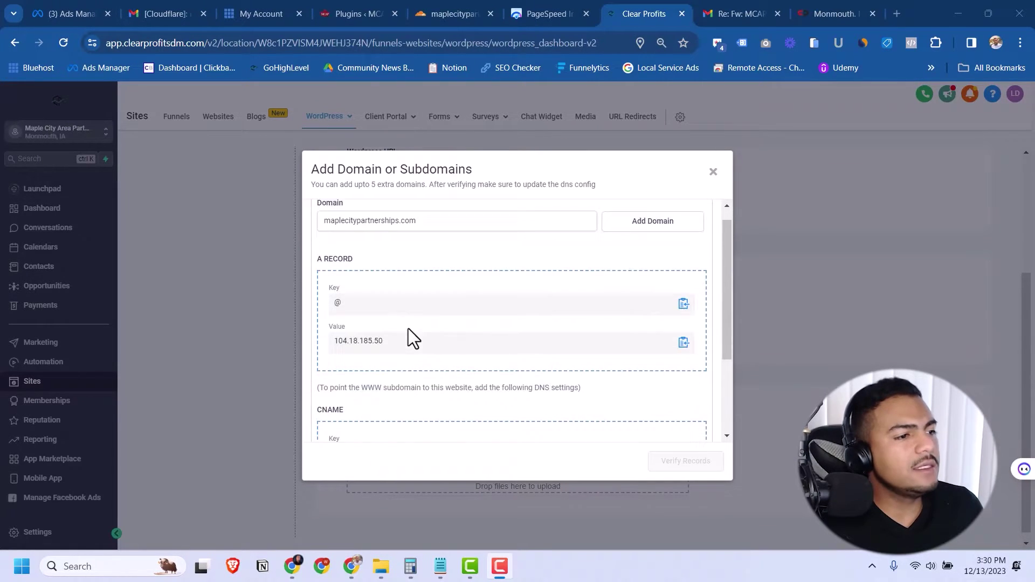
{"action": "scroll", "coordinate": [406, 337], "scroll_direction": "down", "scroll_amount": 3}
{"action": "scroll", "coordinate": [420, 382], "scroll_direction": "up", "scroll_amount": 3}
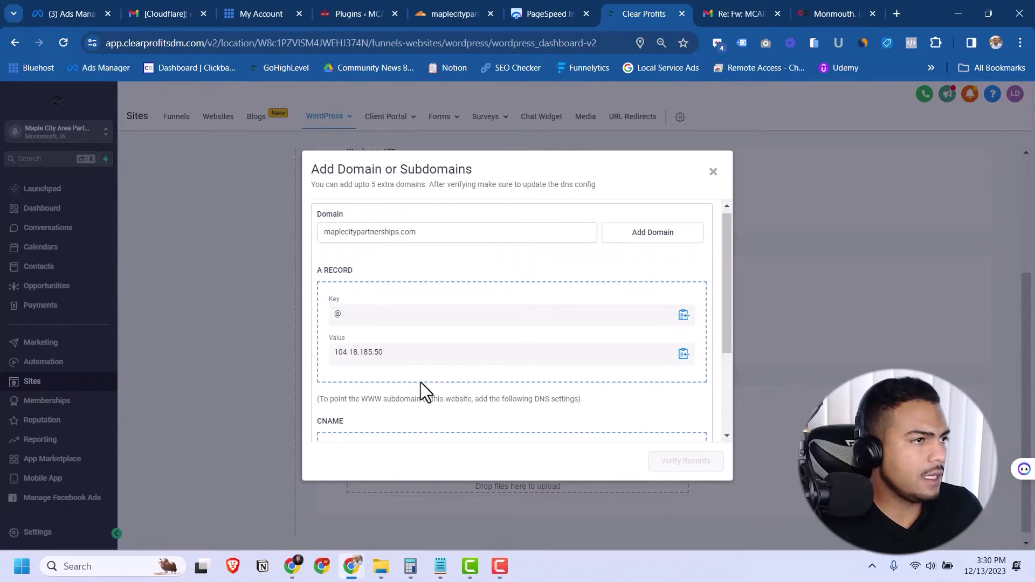
Step: In Cloudflare DNS records, add a proxied A record @ pointing to 104.18.185.50
{"action": "left_click", "coordinate": [441, 13]}
{"action": "left_click", "coordinate": [59, 244]}
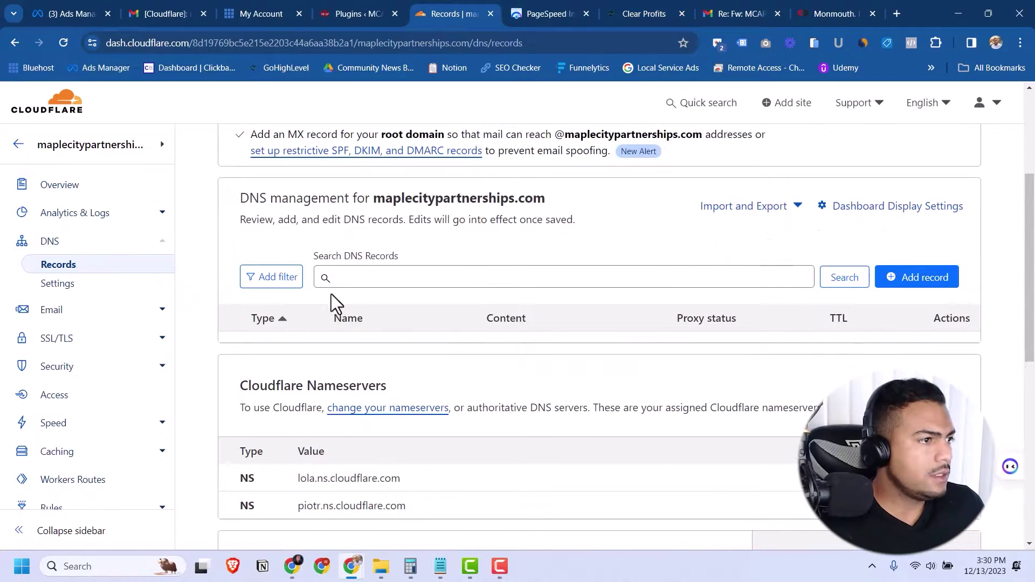
{"action": "left_click", "coordinate": [895, 279]}
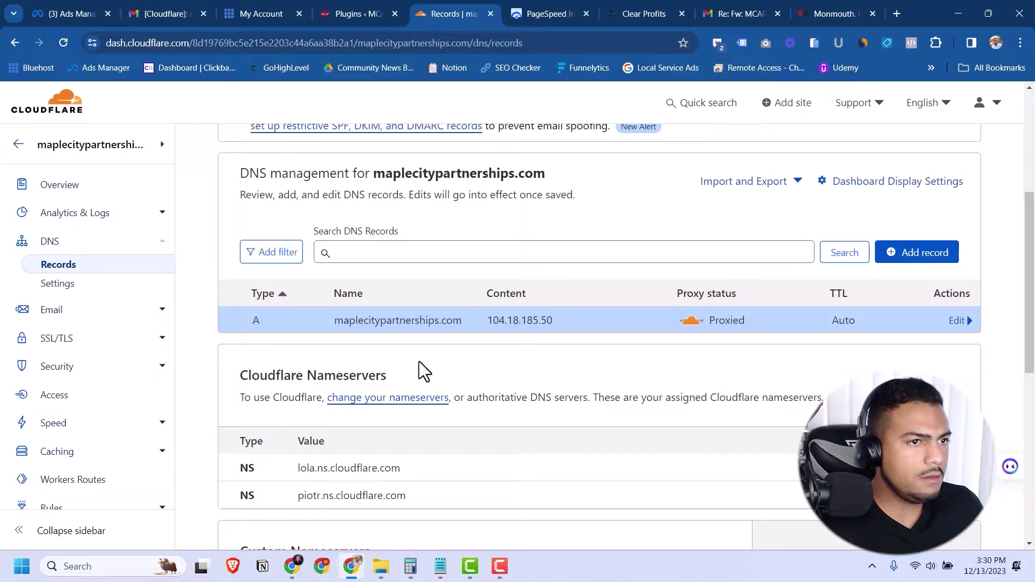
{"action": "scroll", "coordinate": [568, 257], "scroll_direction": "up", "scroll_amount": 3}
Step: Back in GoHighLevel, submit maplecitypartnerships.com's DNS records for verification
{"action": "left_click", "coordinate": [644, 13]}
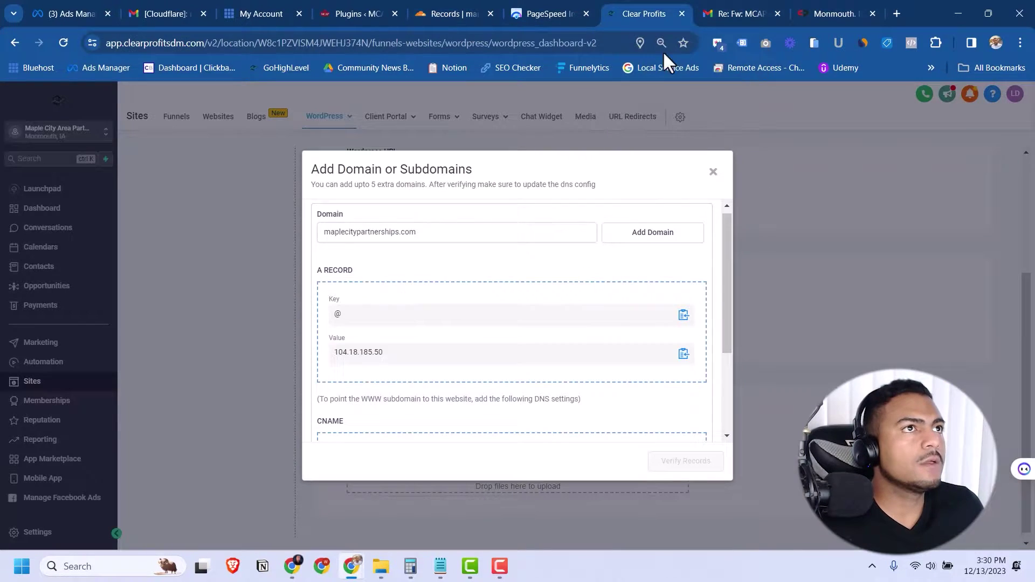
{"action": "scroll", "coordinate": [340, 361], "scroll_direction": "down", "scroll_amount": 3}
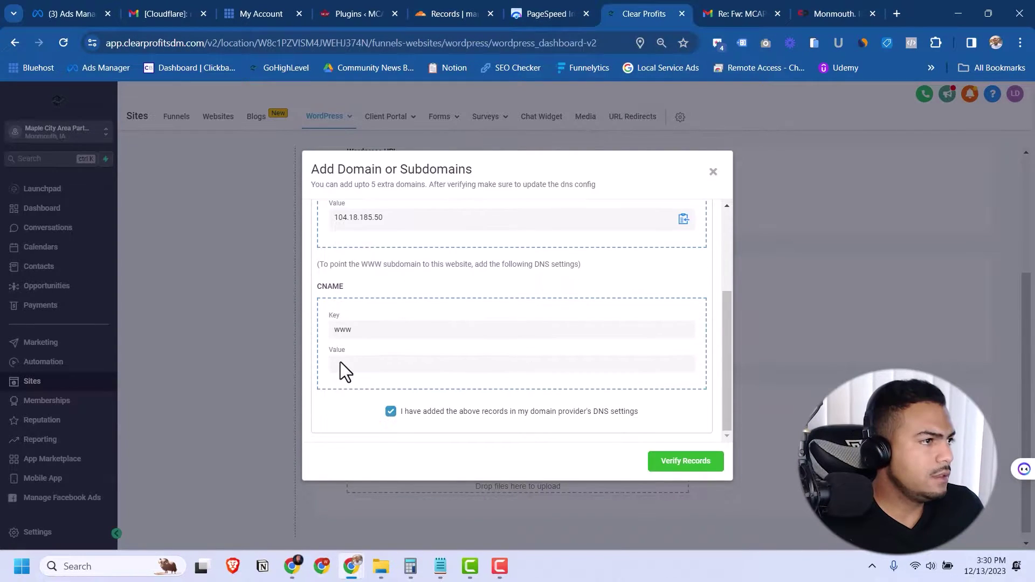
{"action": "left_click", "coordinate": [690, 467]}
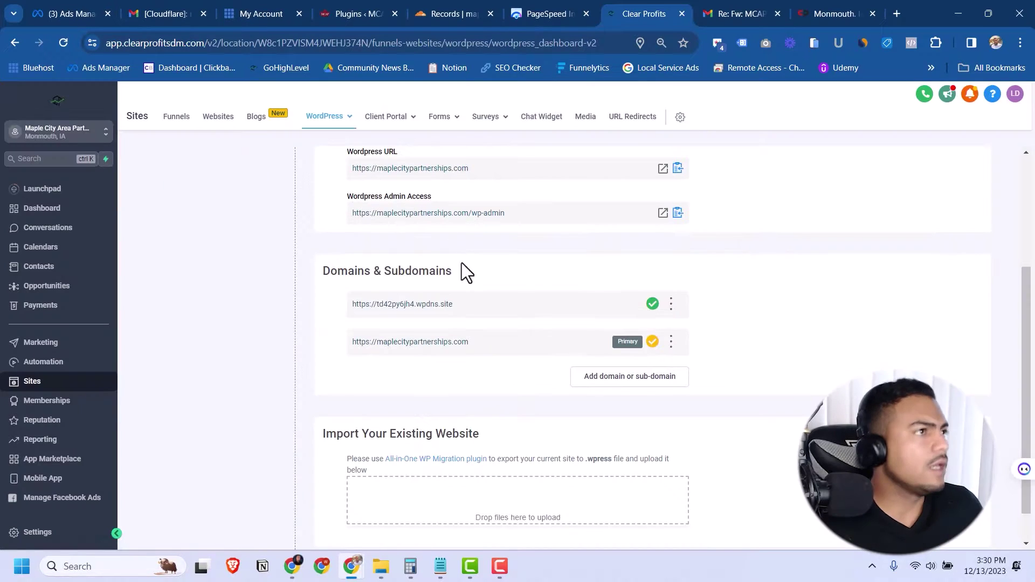
{"action": "scroll", "coordinate": [567, 381], "scroll_direction": "up", "scroll_amount": 4}
{"action": "scroll", "coordinate": [565, 375], "scroll_direction": "down", "scroll_amount": 2}
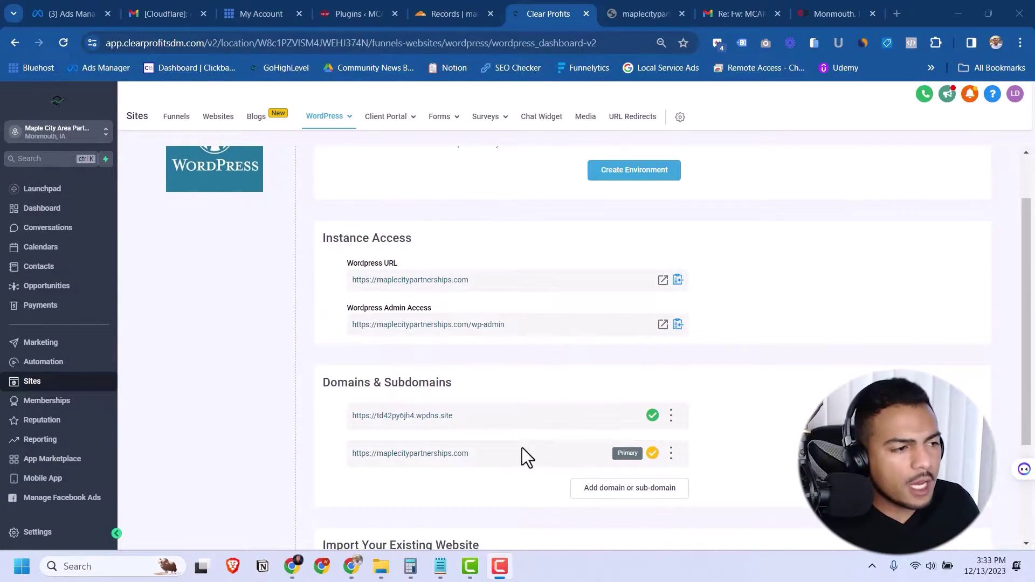
{"action": "left_click", "coordinate": [672, 421]}
{"action": "left_click", "coordinate": [730, 426]}
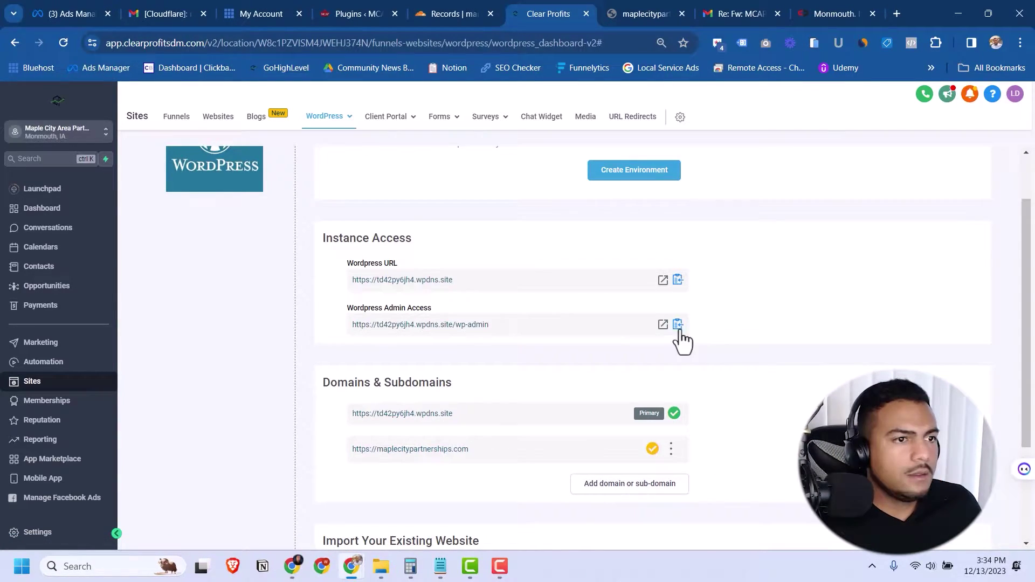
Step: Open the new site's WordPress admin login in a new tab, keeping GoHighLevel in view
{"action": "left_click", "coordinate": [661, 324]}
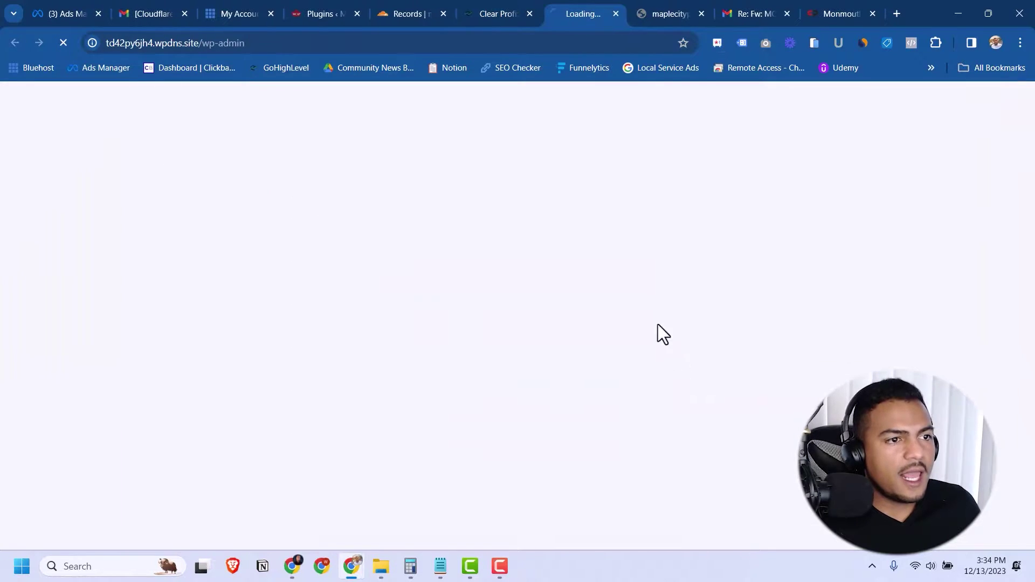
{"action": "left_click", "coordinate": [485, 13]}
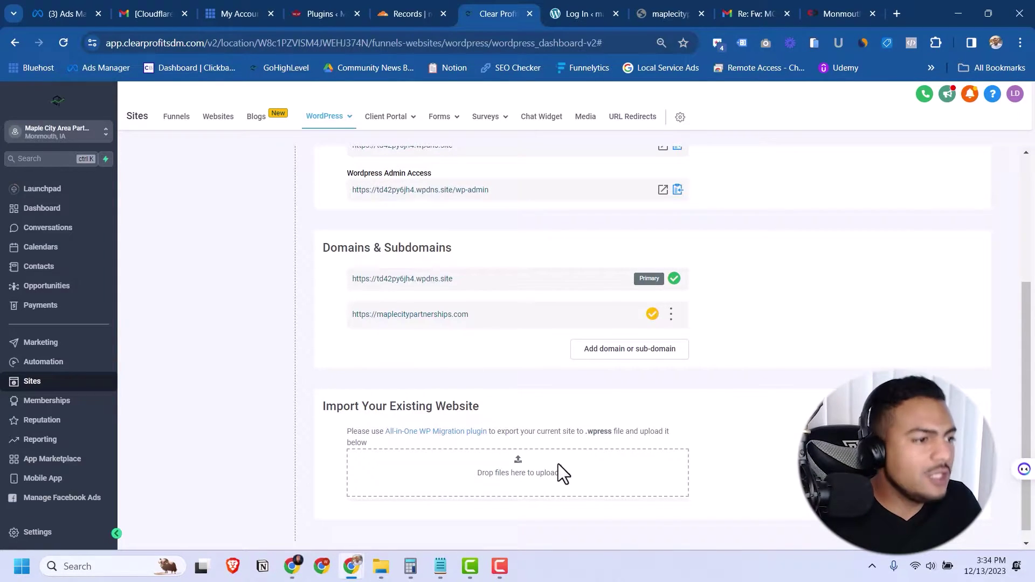
Step: Install and activate the All-in-One WP Migration plugin on the old mcap.website site
{"action": "left_click", "coordinate": [322, 14]}
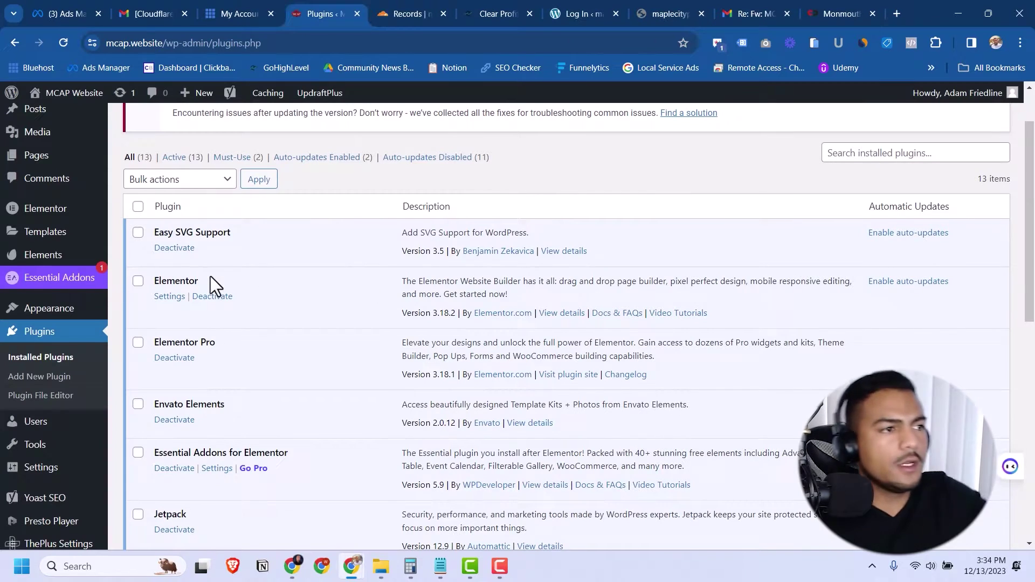
{"action": "scroll", "coordinate": [199, 273], "scroll_direction": "up", "scroll_amount": 2}
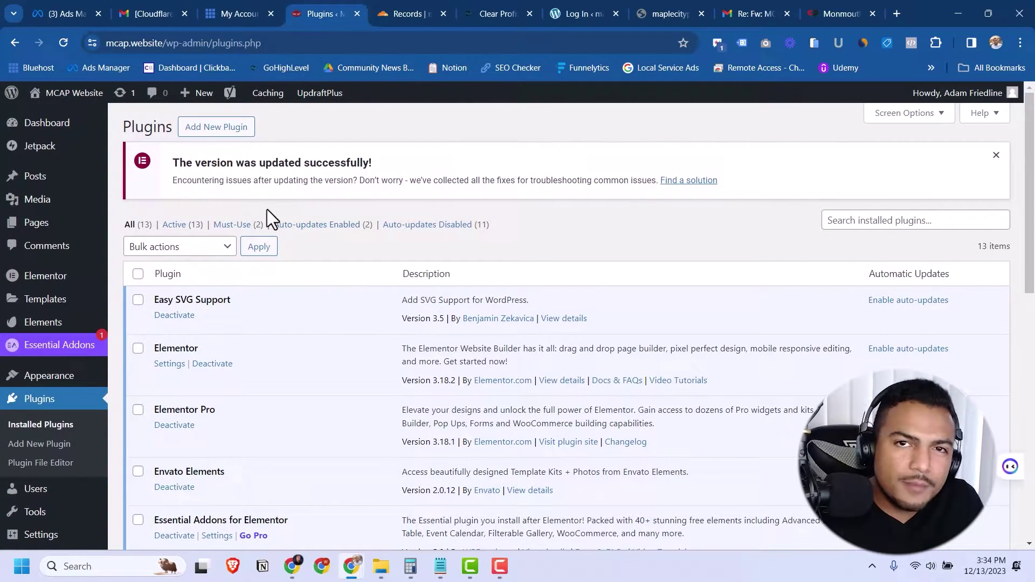
{"action": "left_click", "coordinate": [209, 127]}
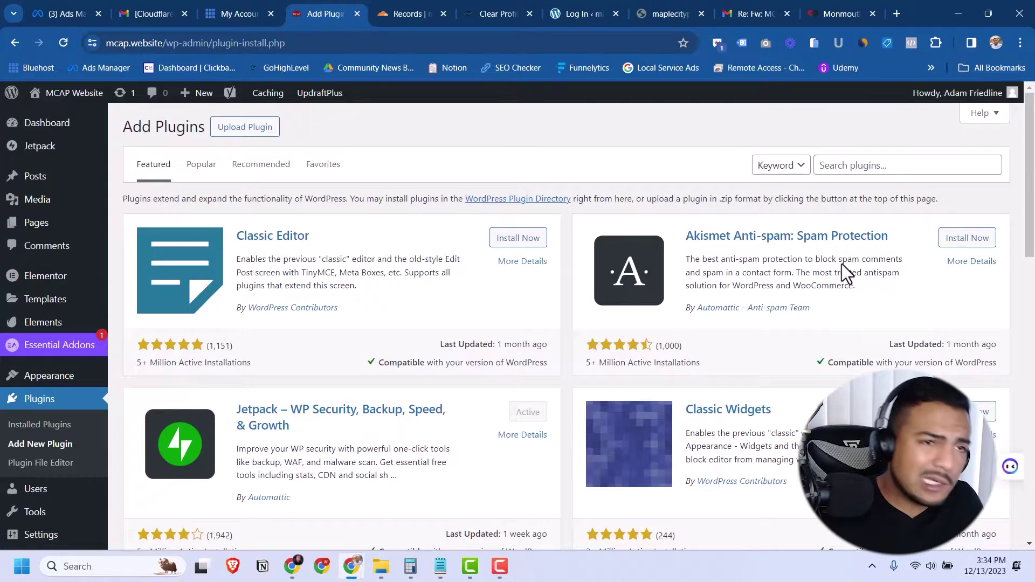
{"action": "left_click", "coordinate": [851, 164]}
{"action": "type", "text": "all in one"}
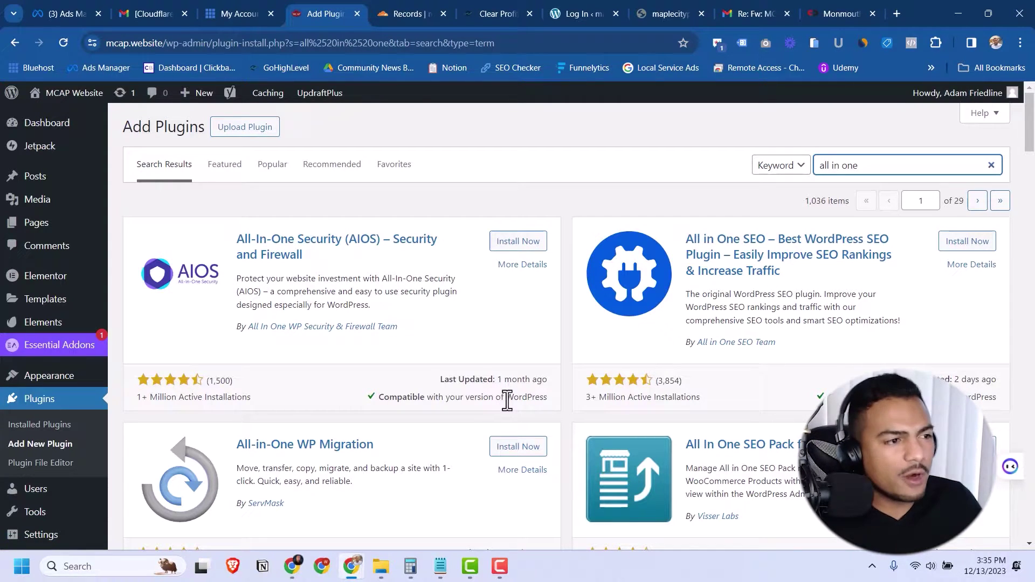
{"action": "scroll", "coordinate": [512, 402], "scroll_direction": "down", "scroll_amount": 1}
{"action": "left_click", "coordinate": [512, 381]}
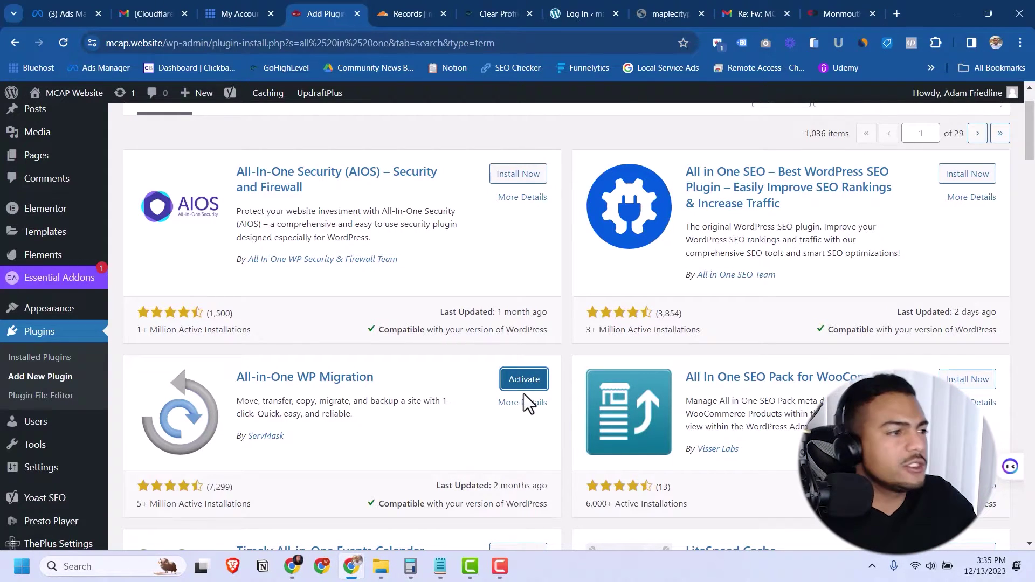
{"action": "left_click", "coordinate": [524, 379]}
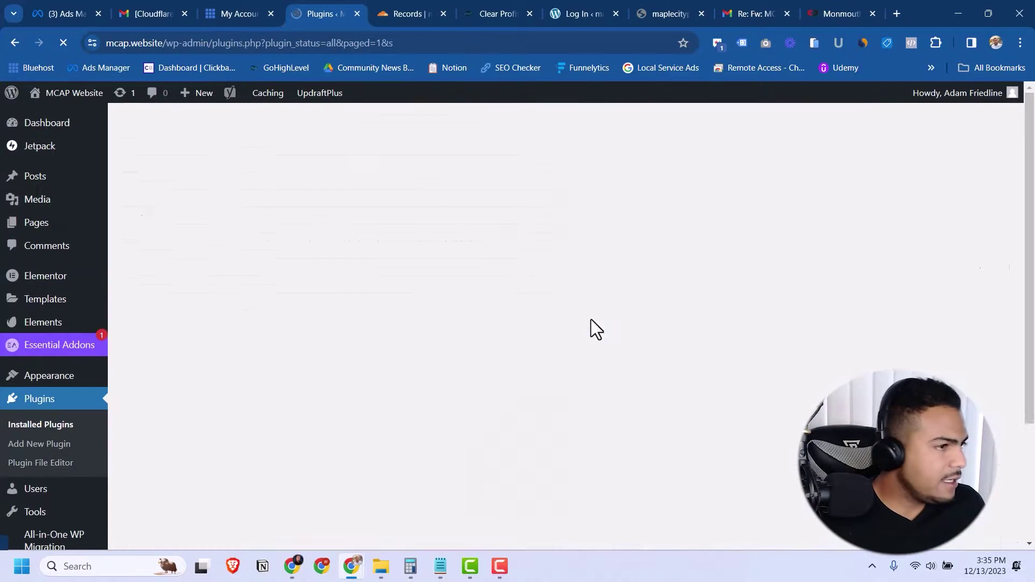
Step: Export the old site to a file with All-in-One WP Migration and download the 589 MB export
{"action": "scroll", "coordinate": [152, 328], "scroll_direction": "down", "scroll_amount": 5}
{"action": "mouse_move", "coordinate": [47, 388]}
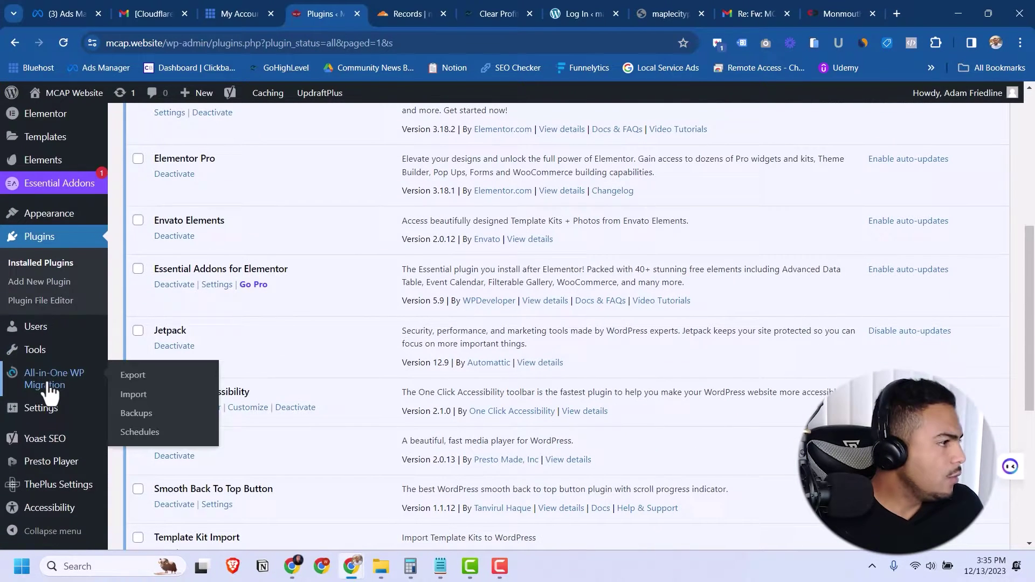
{"action": "left_click", "coordinate": [138, 375]}
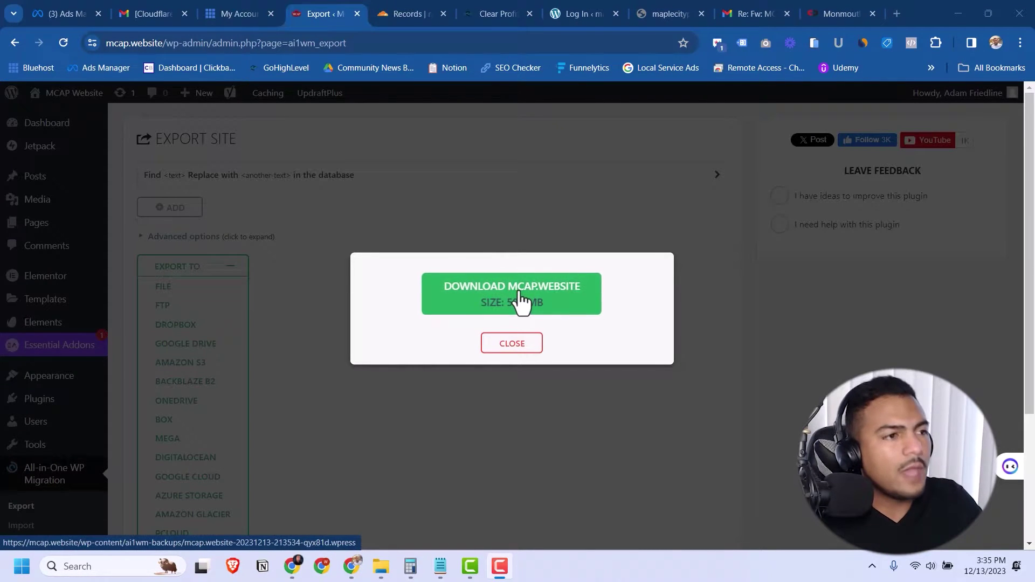
{"action": "left_click", "coordinate": [512, 305]}
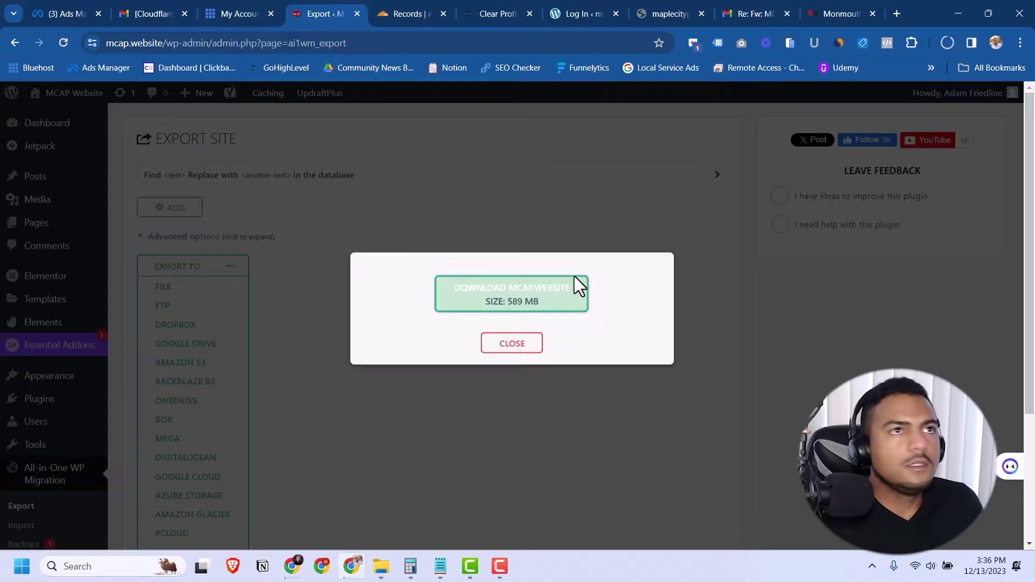
Step: Log in to the new WordPress site's admin
{"action": "left_click", "coordinate": [585, 13]}
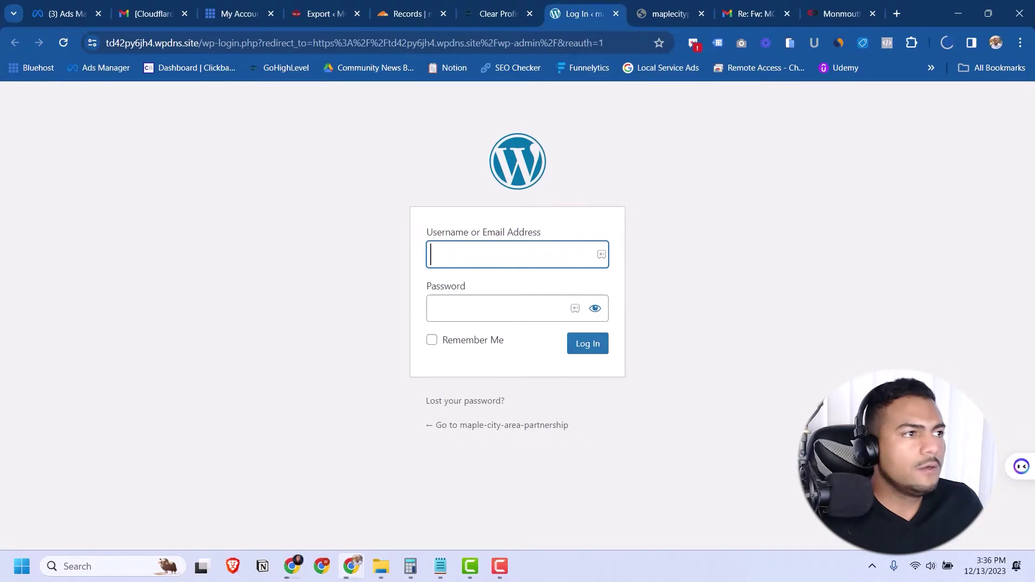
{"action": "key", "text": "Return"}
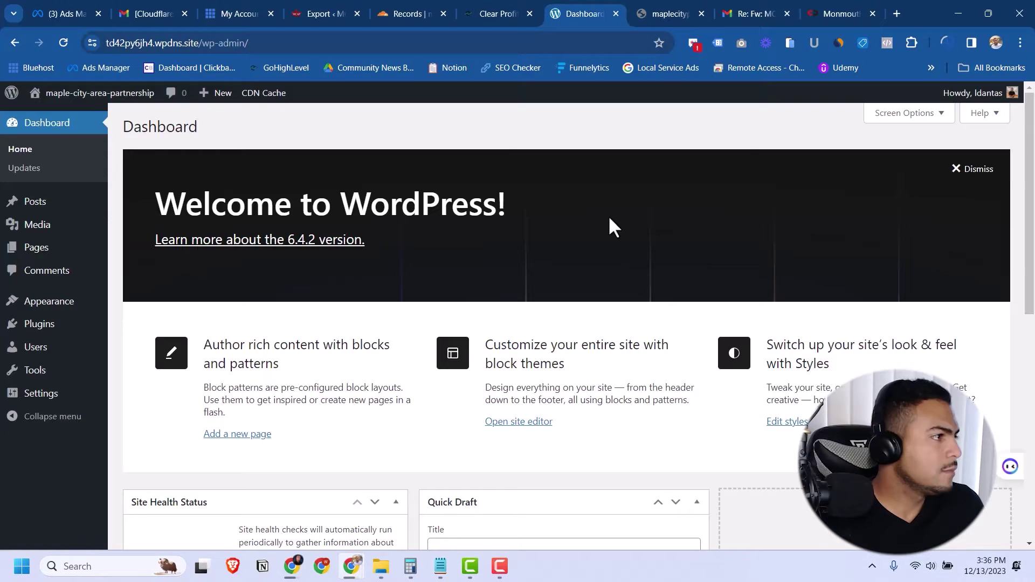
{"action": "key", "text": "ctrl+l"}
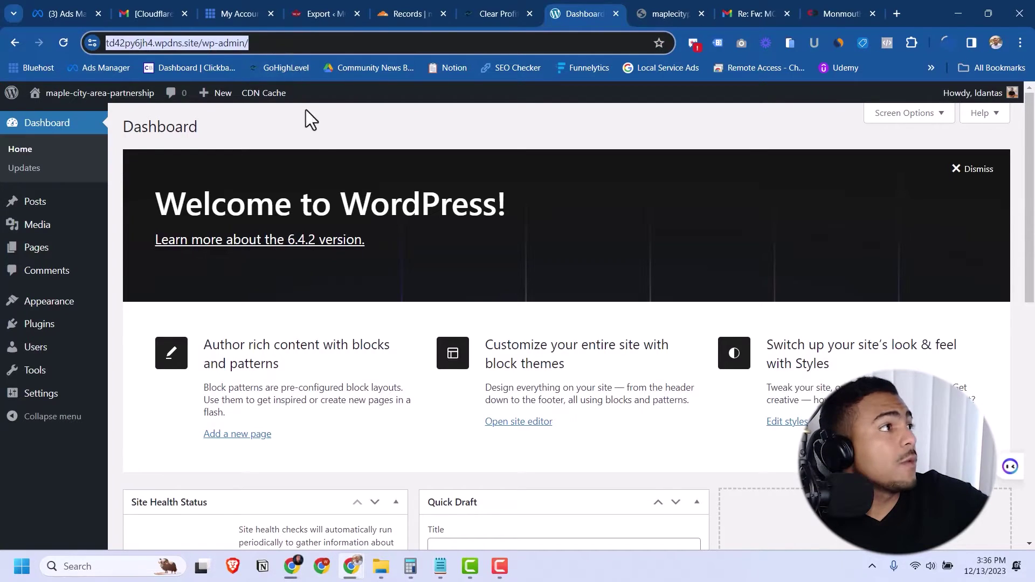
{"action": "left_click", "coordinate": [123, 43]}
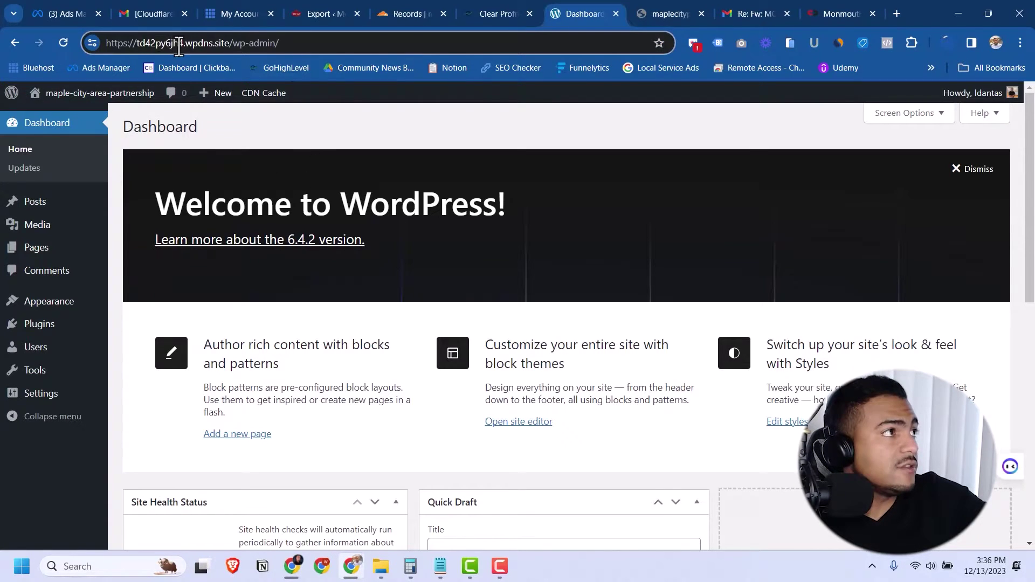
Step: Upload and install the All-in-One WP Migration Unlimited Extension zip on the new site
{"action": "left_click", "coordinate": [39, 325]}
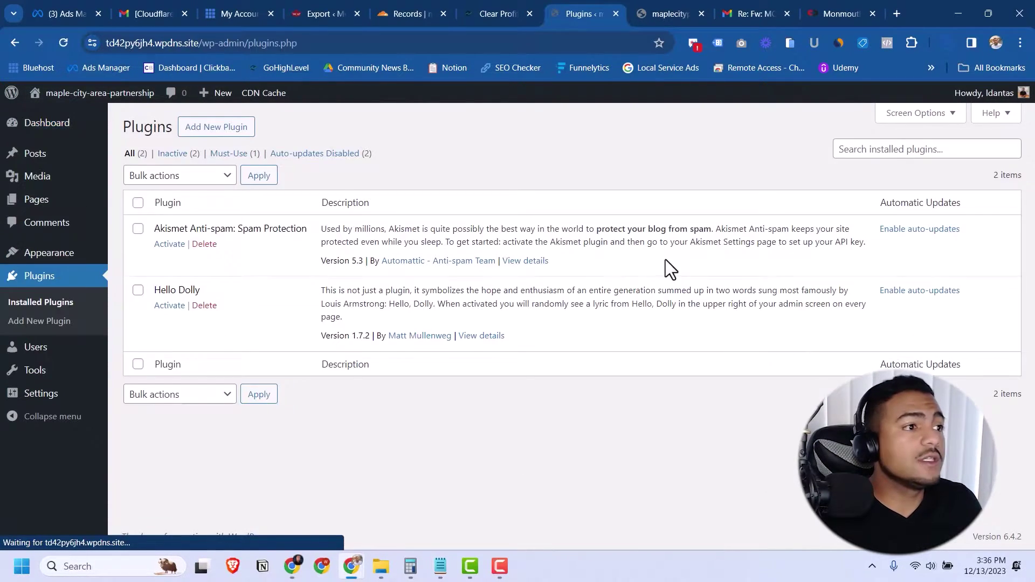
{"action": "left_click", "coordinate": [230, 129]}
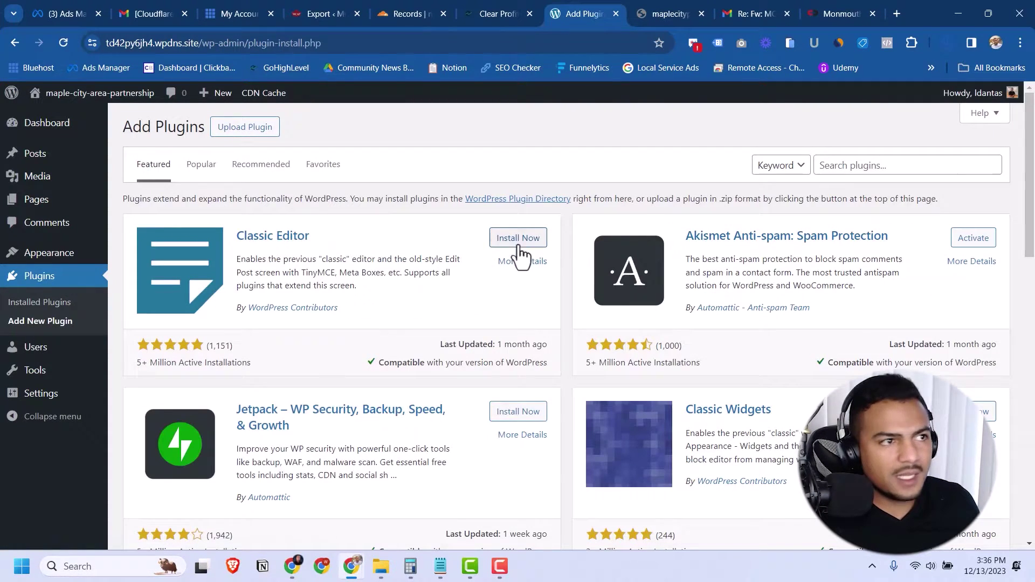
{"action": "left_click", "coordinate": [946, 43]}
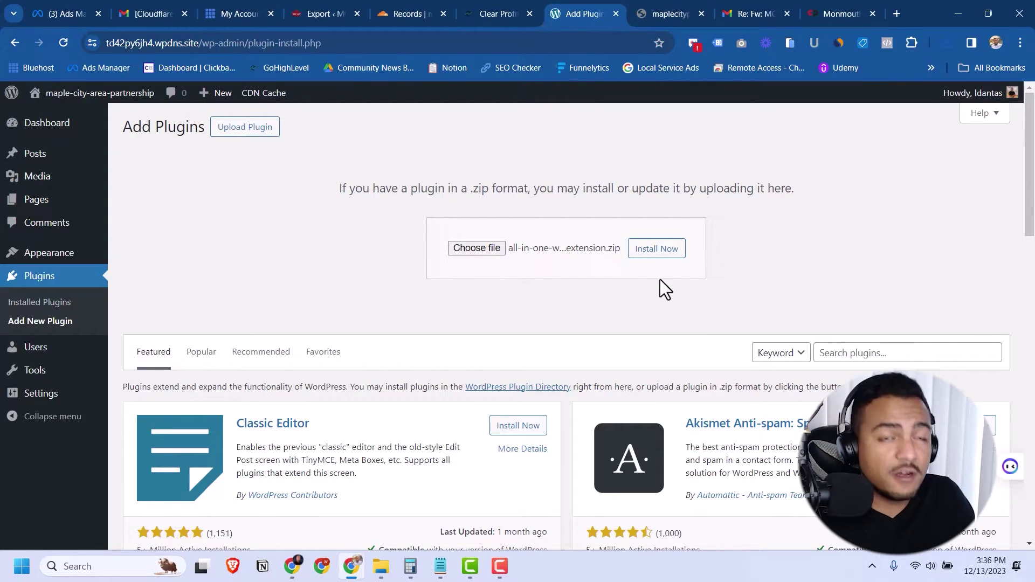
{"action": "left_click", "coordinate": [659, 254]}
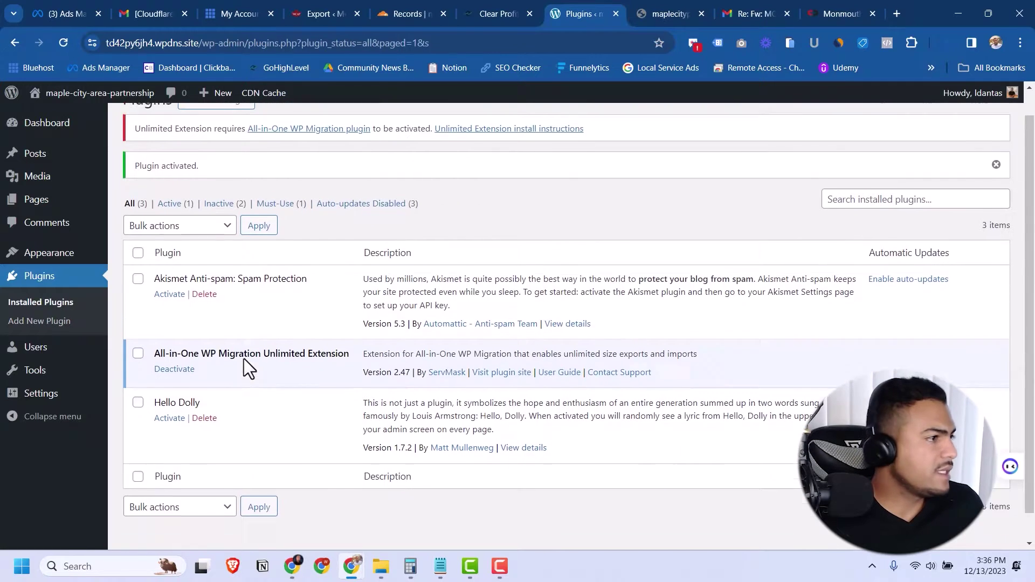
{"action": "scroll", "coordinate": [244, 359], "scroll_direction": "up", "scroll_amount": 1}
{"action": "key", "text": "ctrl+shift+Tab"}
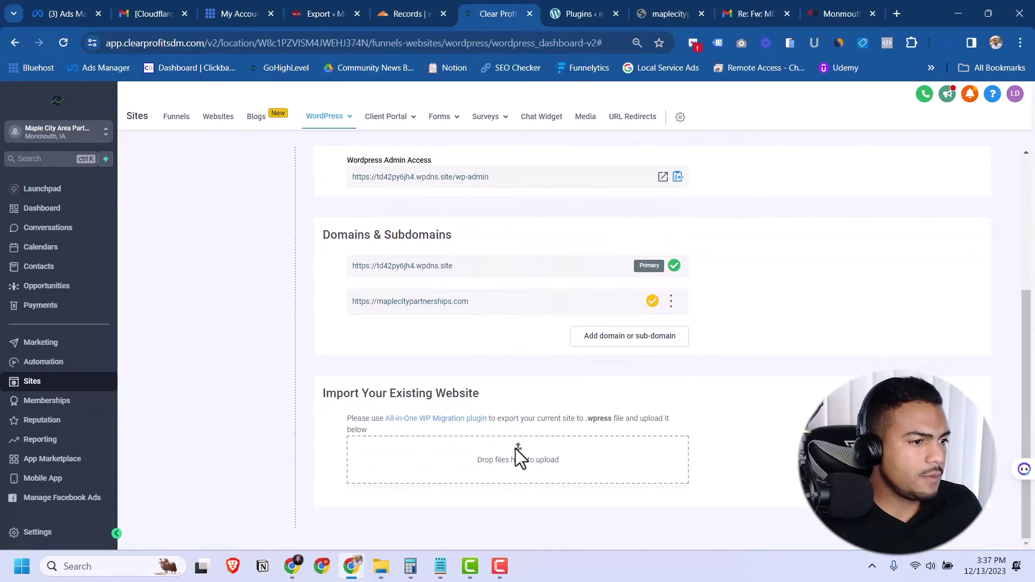
Step: Upload the .wpress export under Import Your Existing Website and request migration, which fails
{"action": "left_click", "coordinate": [540, 448]}
{"action": "double_click", "coordinate": [164, 135]}
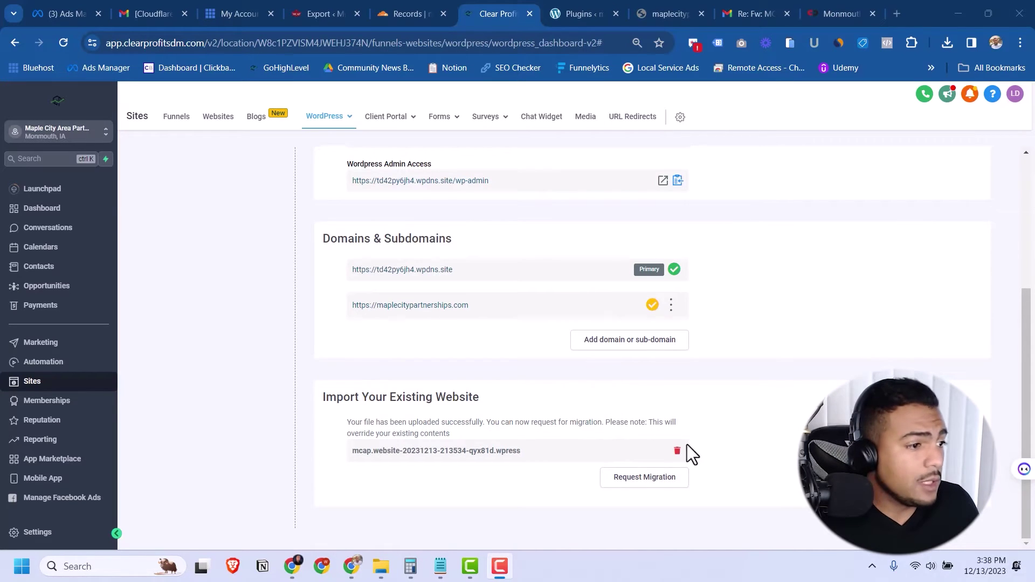
{"action": "left_click", "coordinate": [645, 478]}
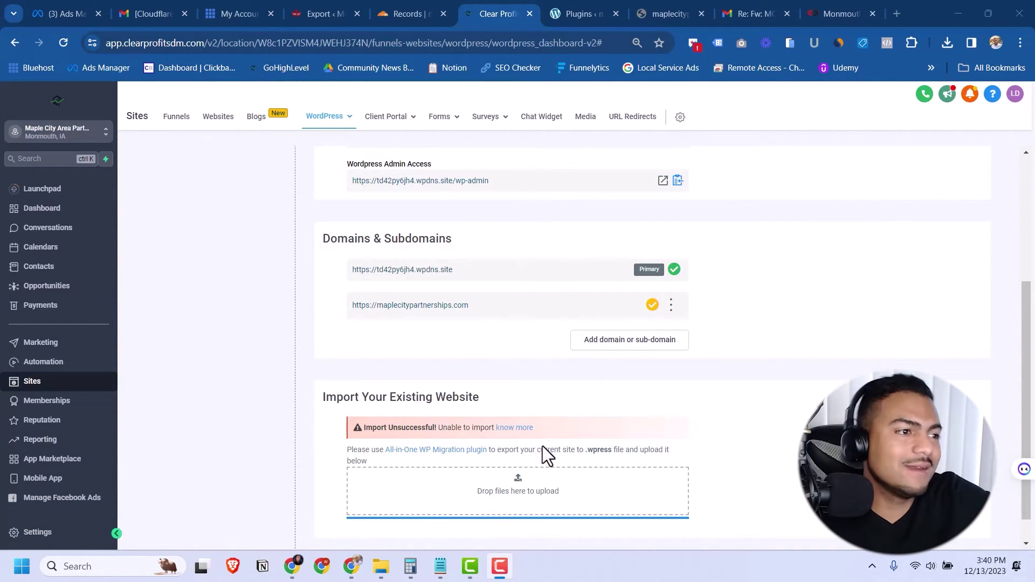
{"action": "left_click", "coordinate": [580, 16]}
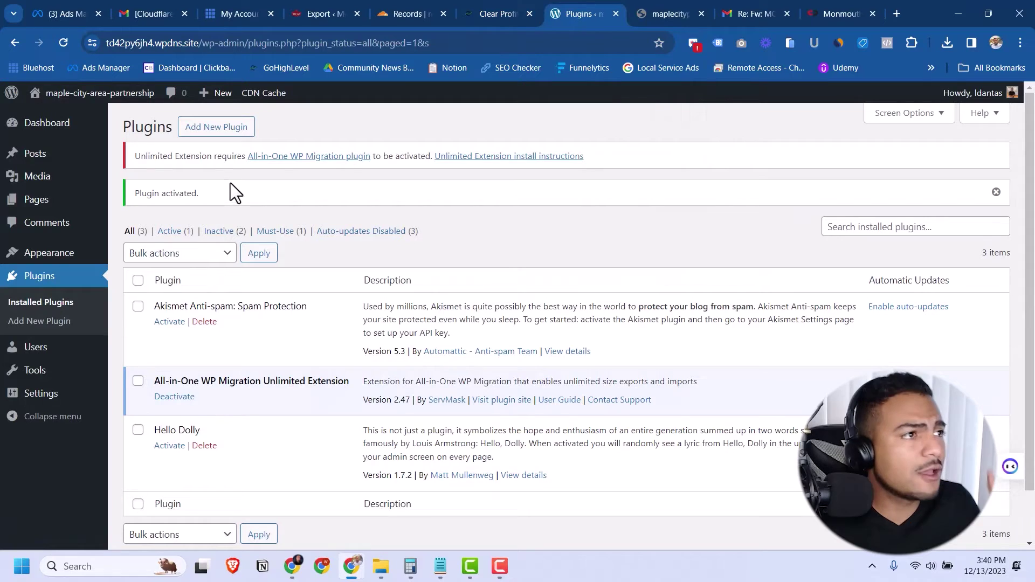
Step: Search the new site's plugins for 'all in one' to get All-in-One WP Migration active
{"action": "left_click", "coordinate": [330, 157]}
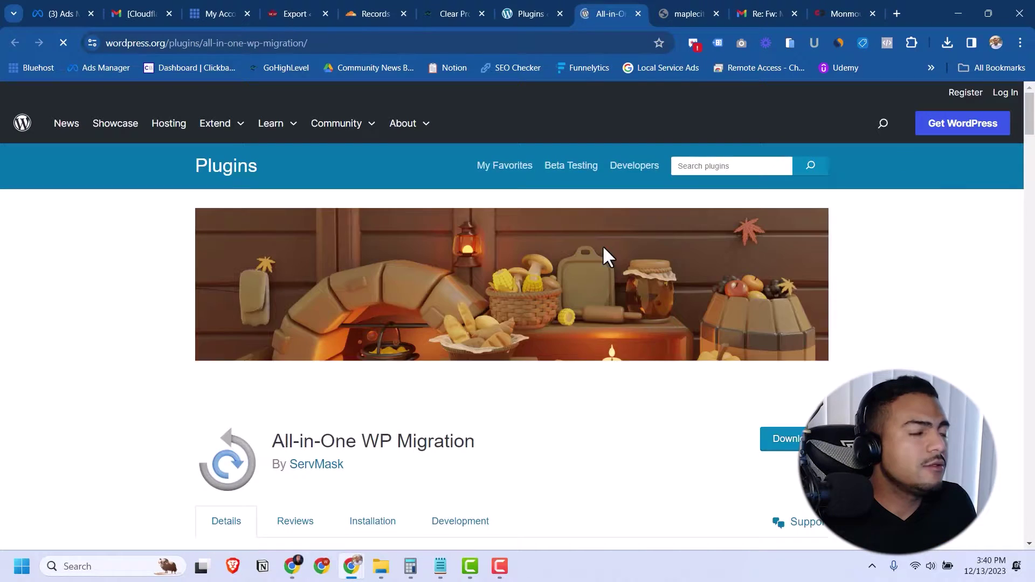
{"action": "key", "text": "ctrl+shift+Tab"}
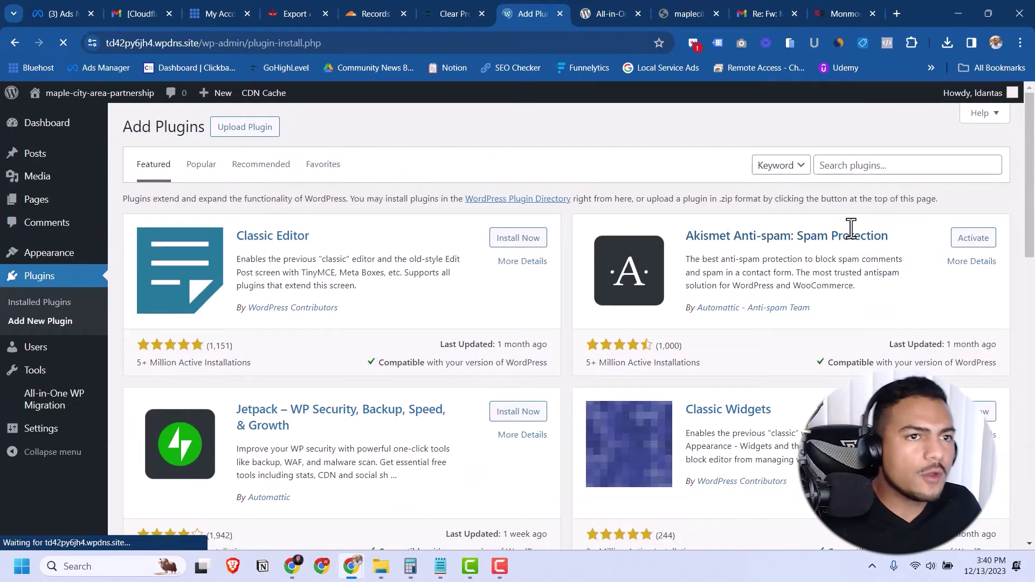
{"action": "left_click", "coordinate": [852, 167]}
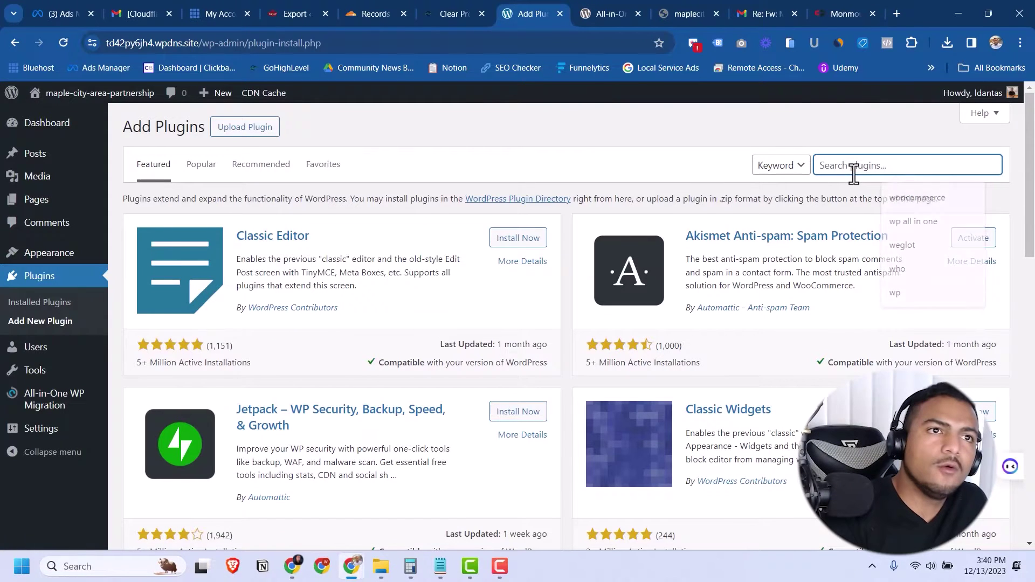
{"action": "type", "text": "all in one"}
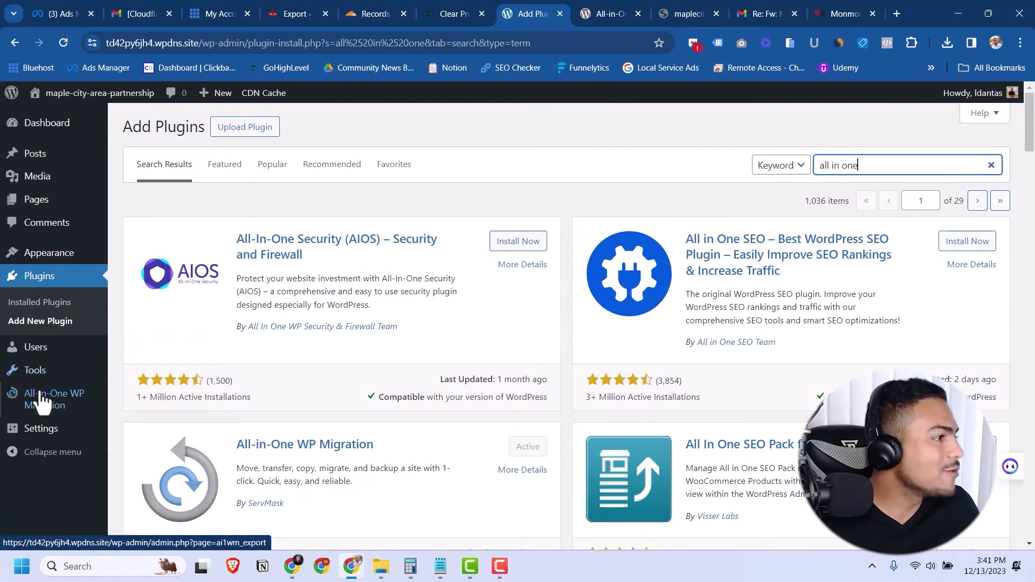
Step: Try importing the .wpress backup from File via All-in-One WP Migration, dismiss the error, return to Plugins
{"action": "left_click", "coordinate": [42, 401]}
{"action": "left_click", "coordinate": [21, 402]}
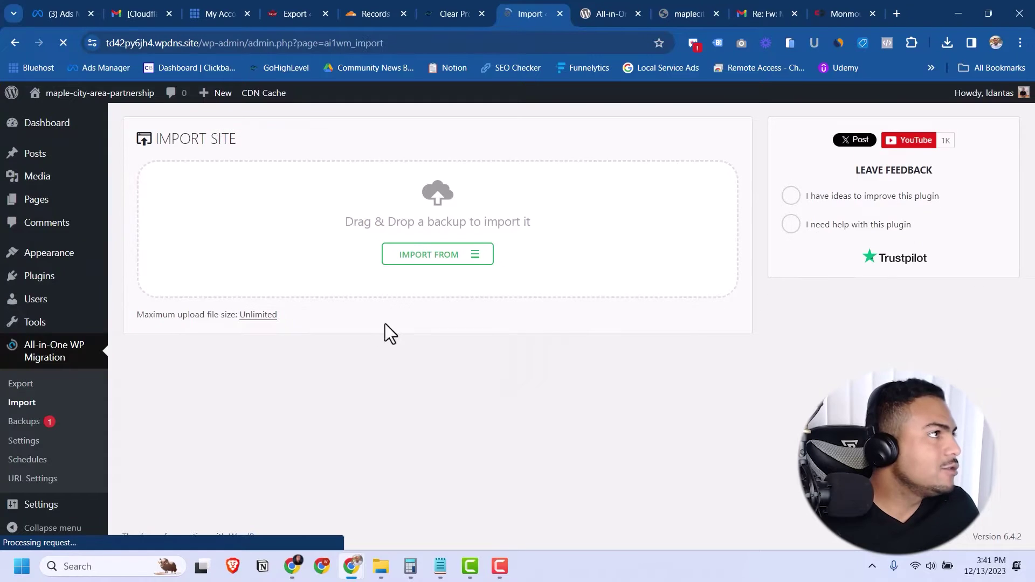
{"action": "left_click", "coordinate": [475, 261]}
{"action": "left_click", "coordinate": [404, 275]}
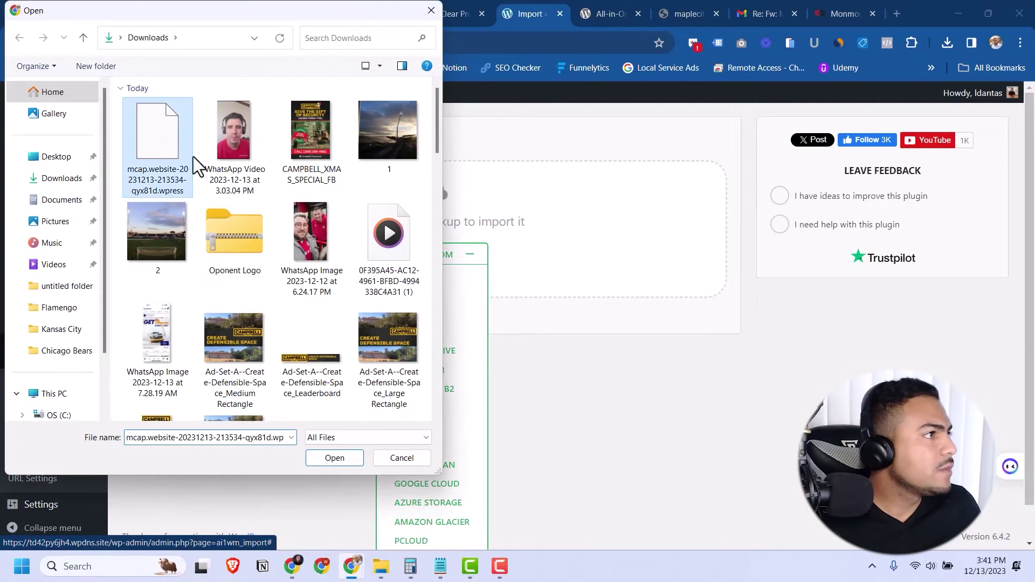
{"action": "left_click", "coordinate": [334, 458]}
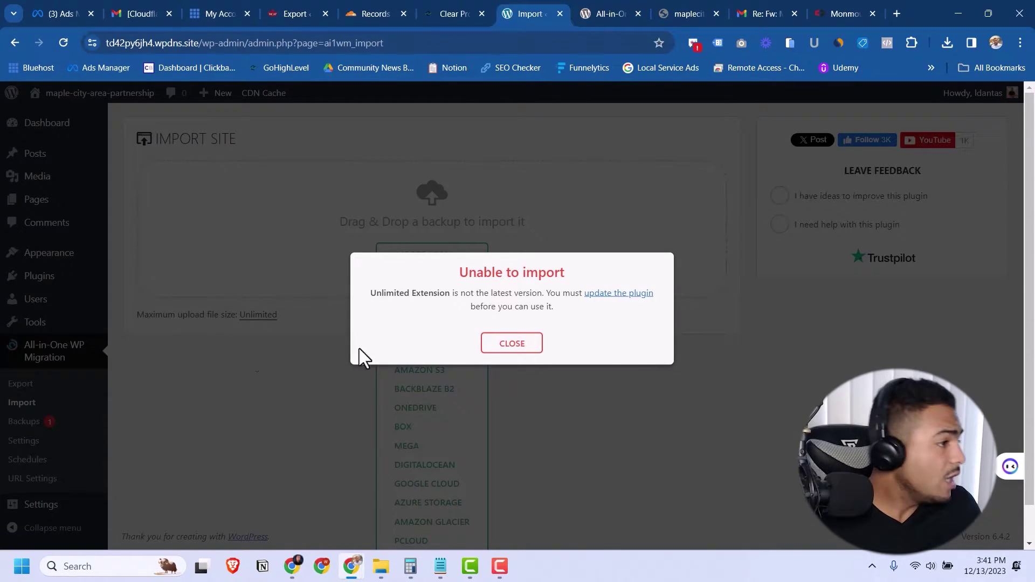
{"action": "left_click", "coordinate": [512, 344]}
{"action": "left_click", "coordinate": [39, 275]}
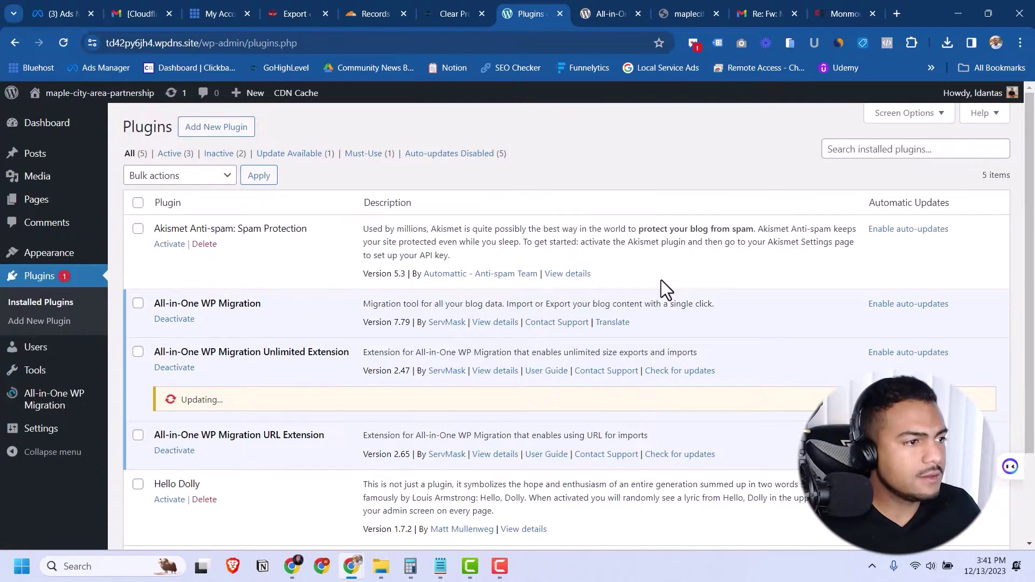
Step: Import the local .wpress backup with All-in-One WP Migration, confirm the overwrite, and finish
{"action": "left_click", "coordinate": [54, 399]}
{"action": "left_click", "coordinate": [22, 403]}
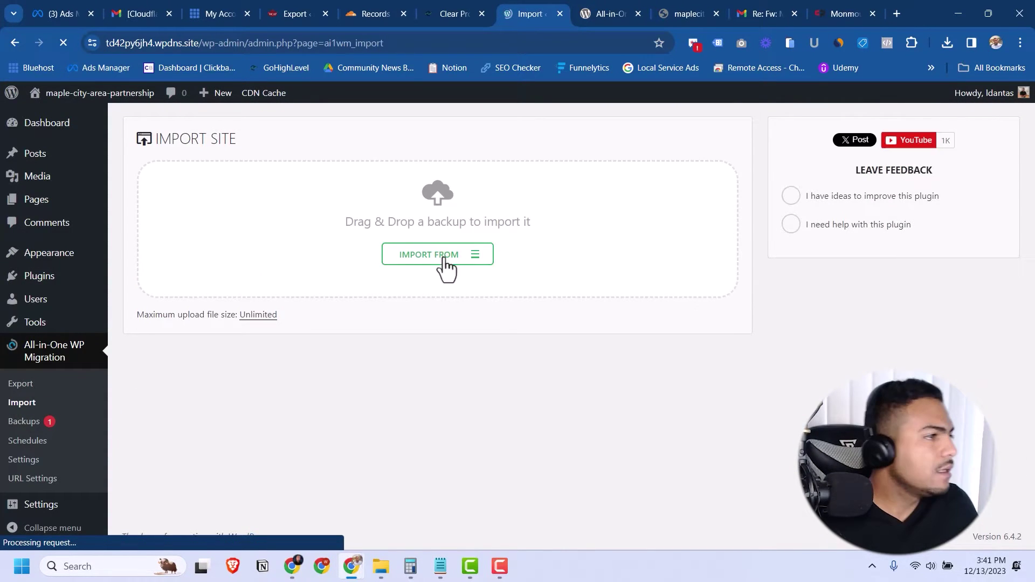
{"action": "left_click", "coordinate": [446, 267]}
{"action": "left_click", "coordinate": [426, 276]}
{"action": "left_click", "coordinate": [337, 456]}
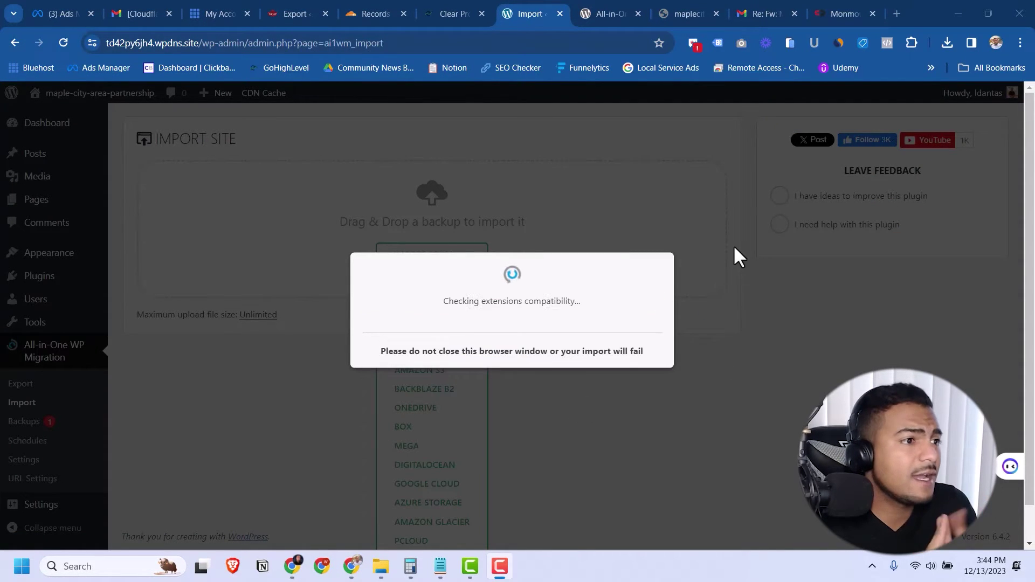
{"action": "left_click", "coordinate": [620, 361]}
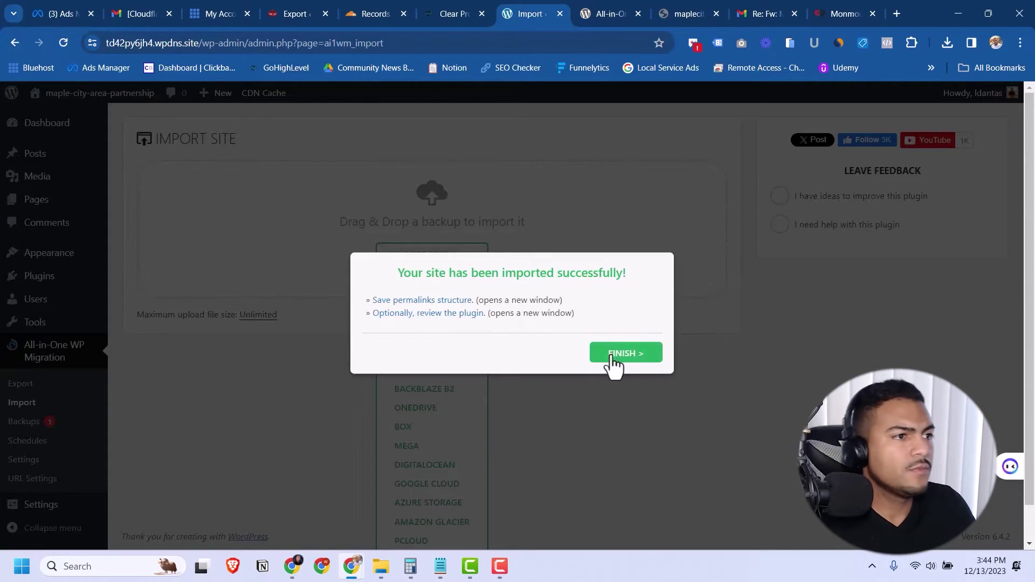
{"action": "left_click", "coordinate": [614, 359]}
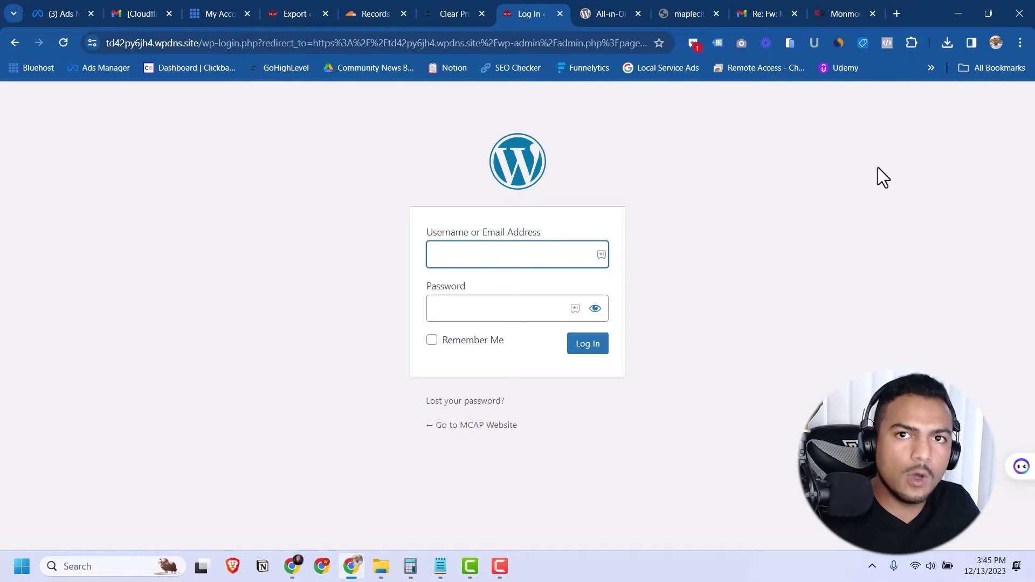
Step: Go back to the Clear Profits tab and reload the site's WordPress hosting dashboard
{"action": "key", "text": "F10"}
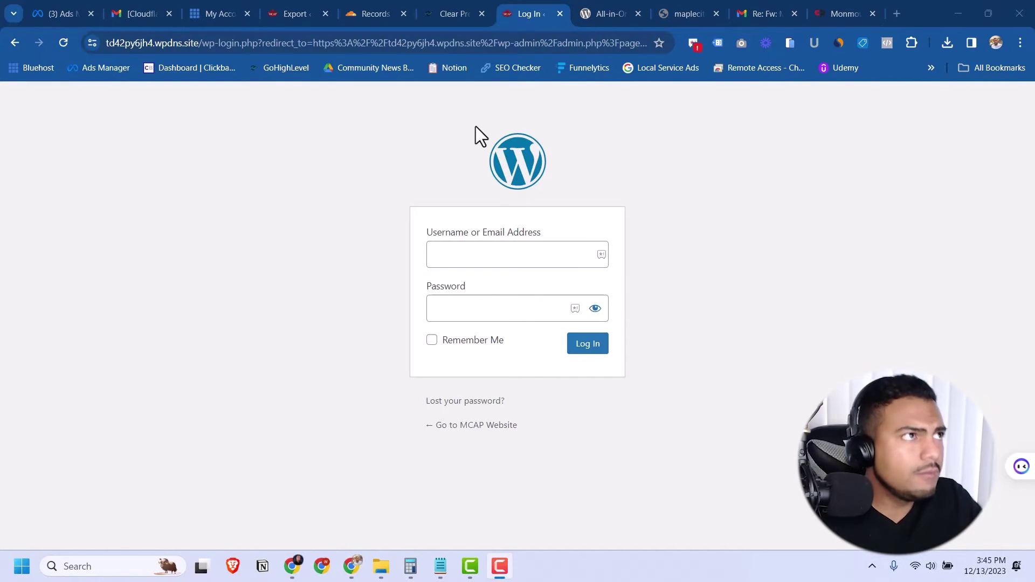
{"action": "left_click", "coordinate": [451, 12]}
{"action": "scroll", "coordinate": [654, 319], "scroll_direction": "up", "scroll_amount": 4}
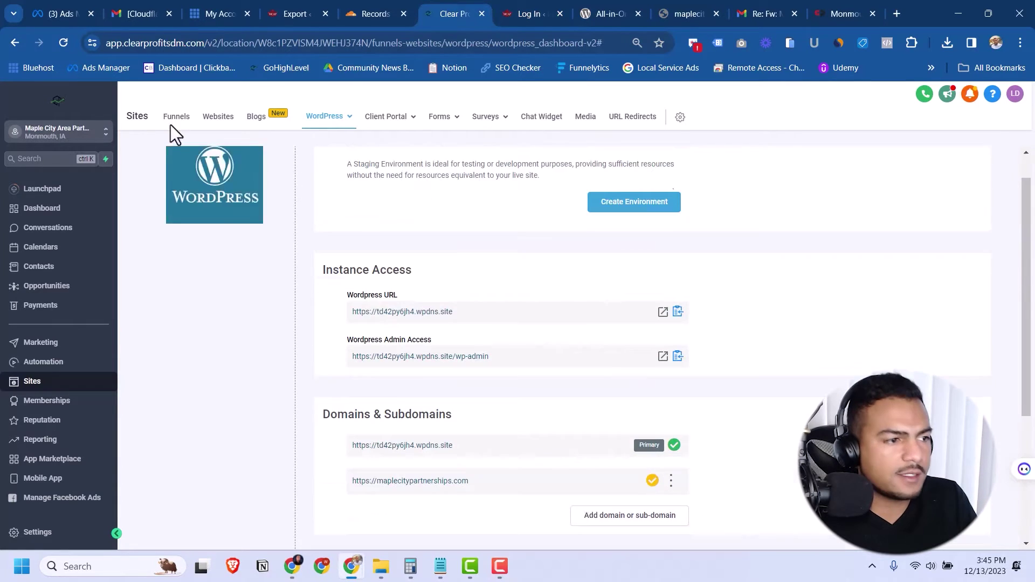
{"action": "left_click", "coordinate": [66, 41]}
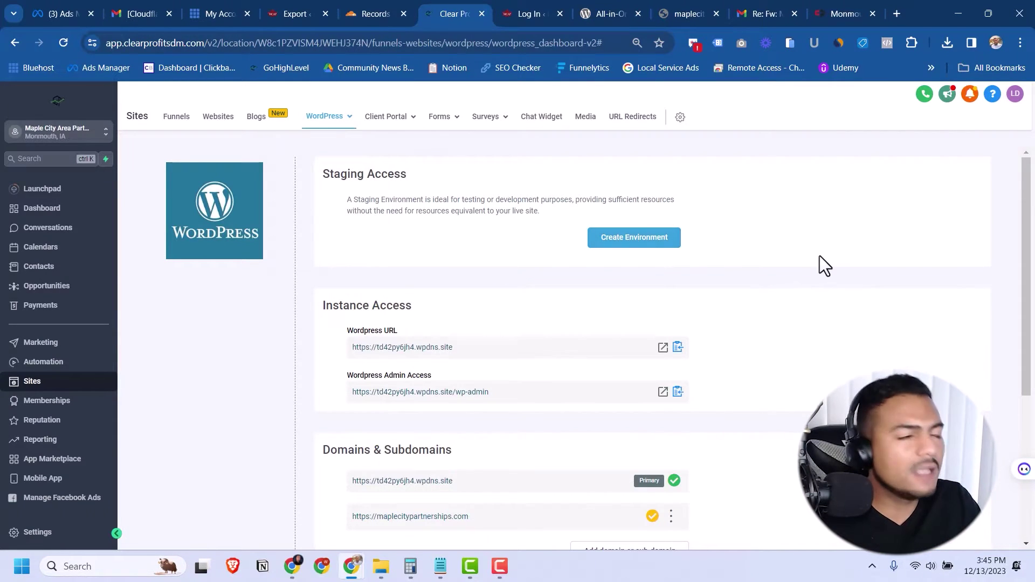
Step: Check the two administrator accounts under WordPress Users, then go back to the site's login page
{"action": "mouse_move", "coordinate": [327, 116]}
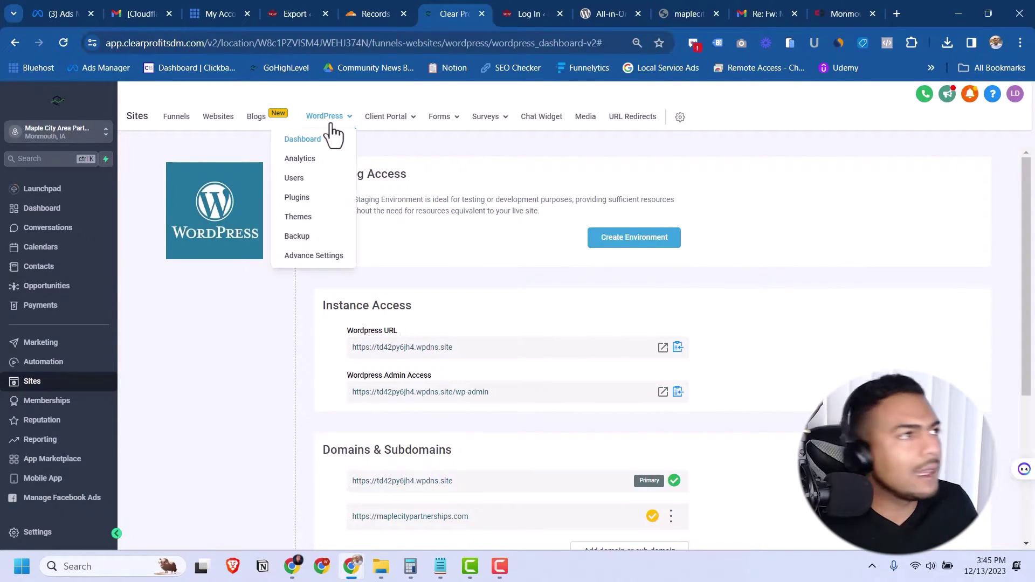
{"action": "left_click", "coordinate": [294, 178]}
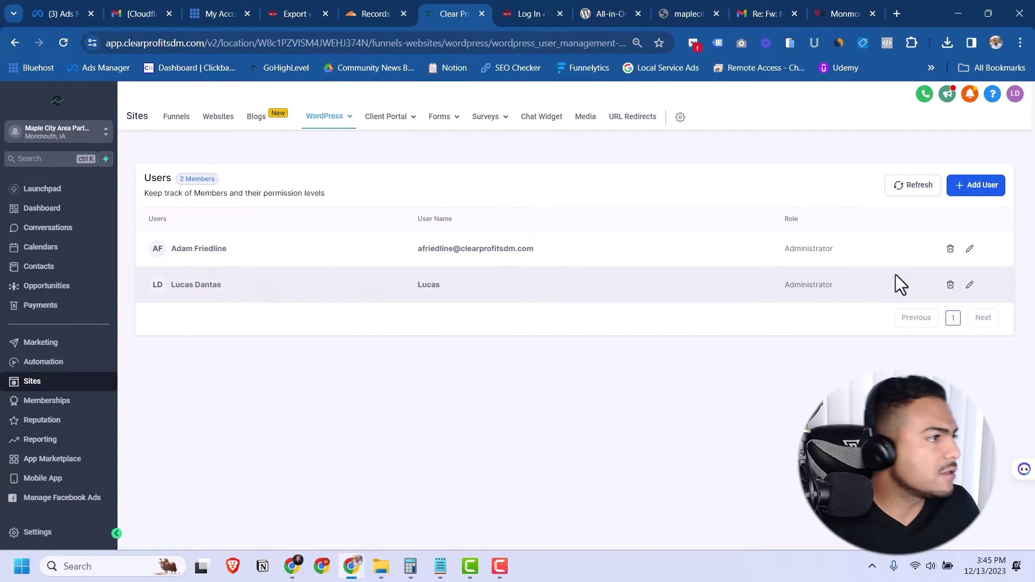
{"action": "left_click", "coordinate": [970, 286]}
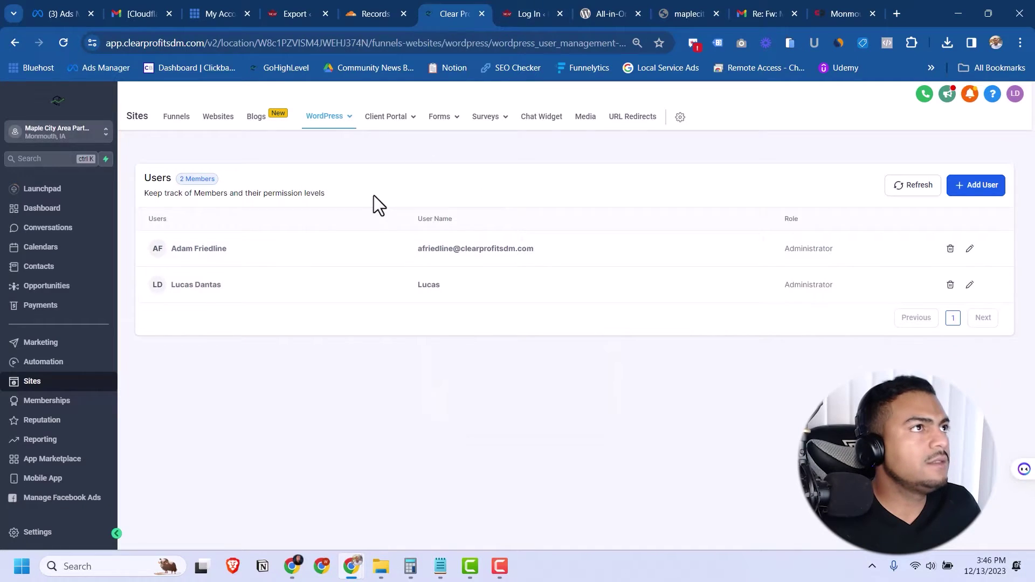
{"action": "left_click", "coordinate": [531, 12]}
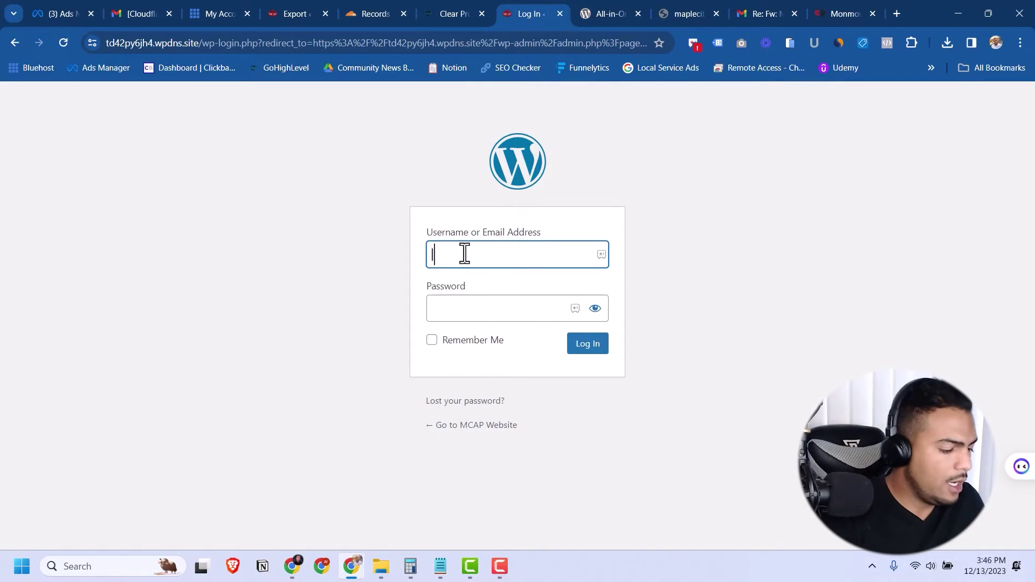
Step: Log in to the imported site with the saved credentials and return to the hosting dashboard
{"action": "left_click", "coordinate": [556, 349]}
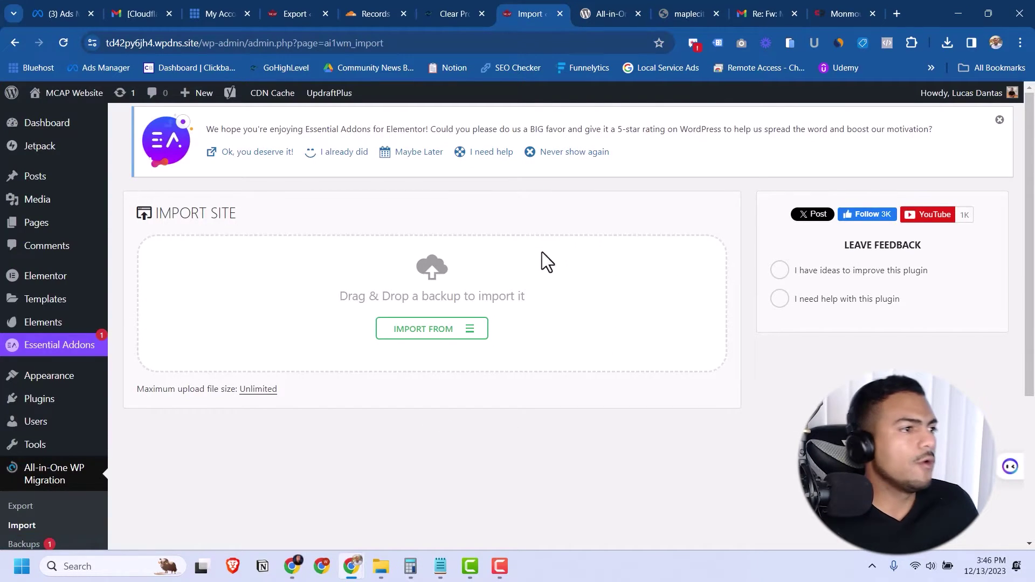
{"action": "left_click", "coordinate": [455, 13]}
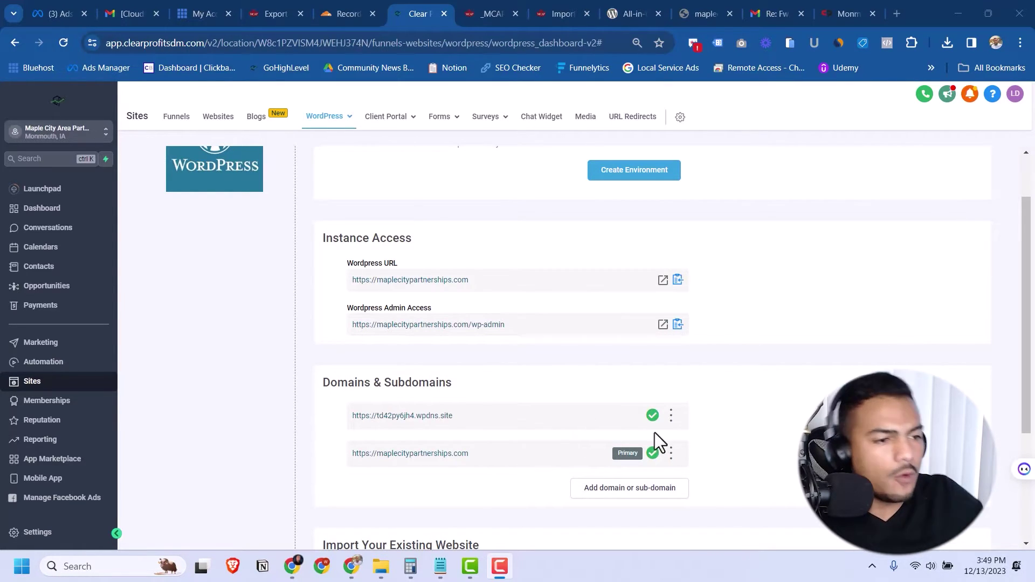
Step: Review the domain's required A record 104.18.185.50 and www CNAME, then go to Cloudflare
{"action": "left_click", "coordinate": [672, 456]}
{"action": "left_click", "coordinate": [717, 455]}
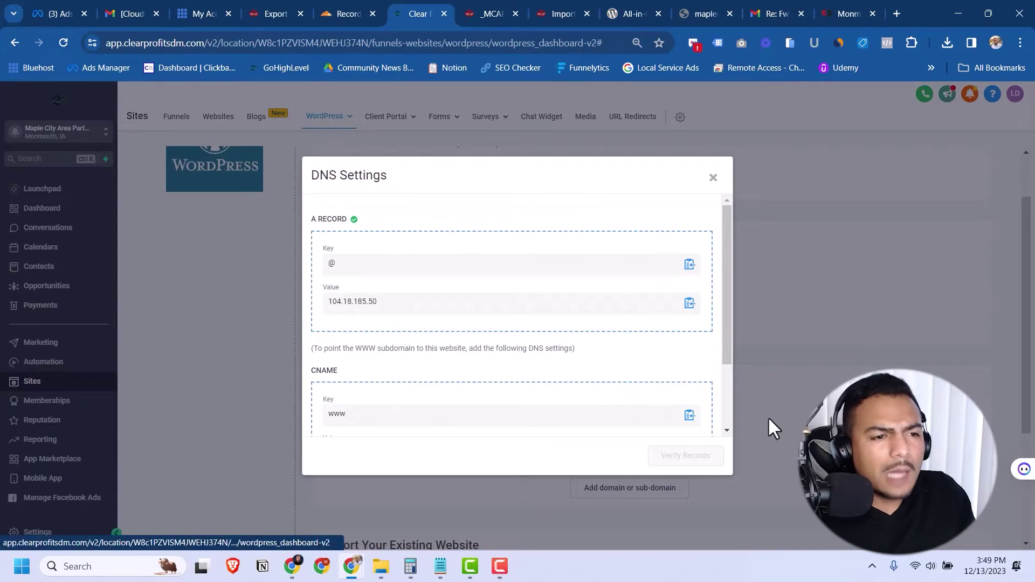
{"action": "scroll", "coordinate": [607, 343], "scroll_direction": "down", "scroll_amount": 2}
{"action": "scroll", "coordinate": [608, 344], "scroll_direction": "down", "scroll_amount": 1}
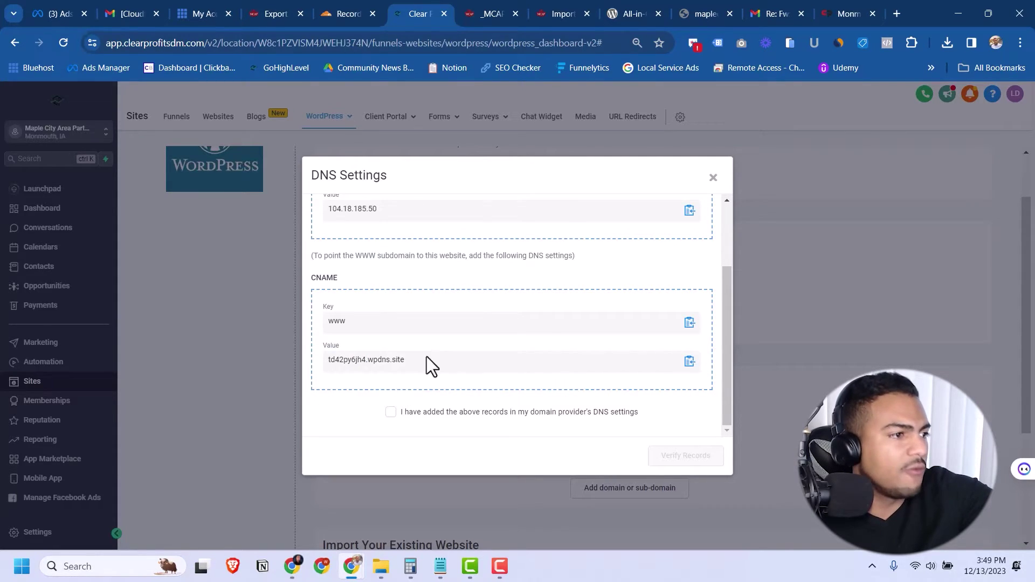
{"action": "scroll", "coordinate": [442, 334], "scroll_direction": "up", "scroll_amount": 2}
{"action": "scroll", "coordinate": [412, 332], "scroll_direction": "down", "scroll_amount": 2}
{"action": "scroll", "coordinate": [420, 331], "scroll_direction": "up", "scroll_amount": 1}
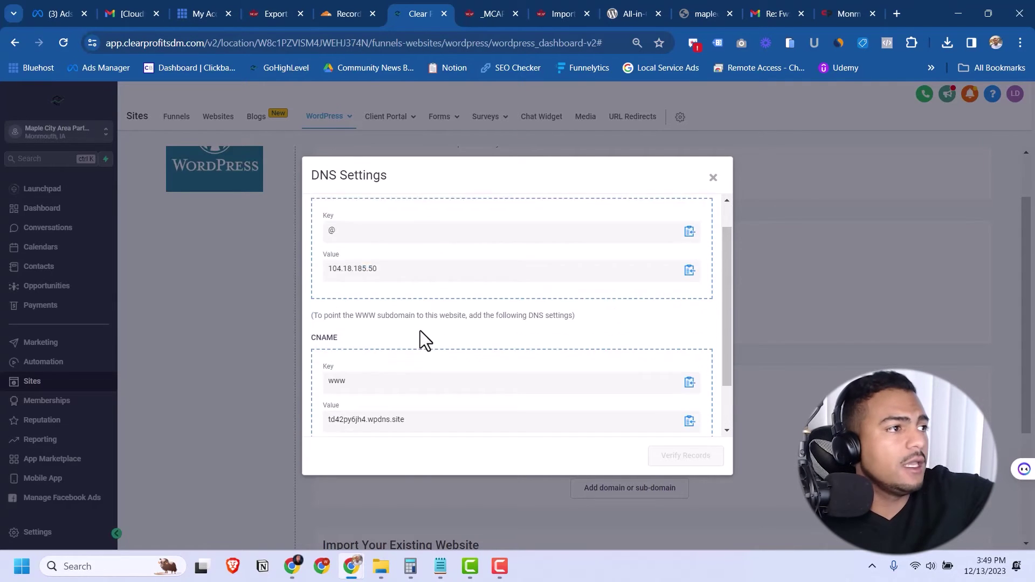
{"action": "scroll", "coordinate": [420, 331], "scroll_direction": "up", "scroll_amount": 1}
{"action": "scroll", "coordinate": [420, 331], "scroll_direction": "down", "scroll_amount": 3}
{"action": "left_click", "coordinate": [713, 178]}
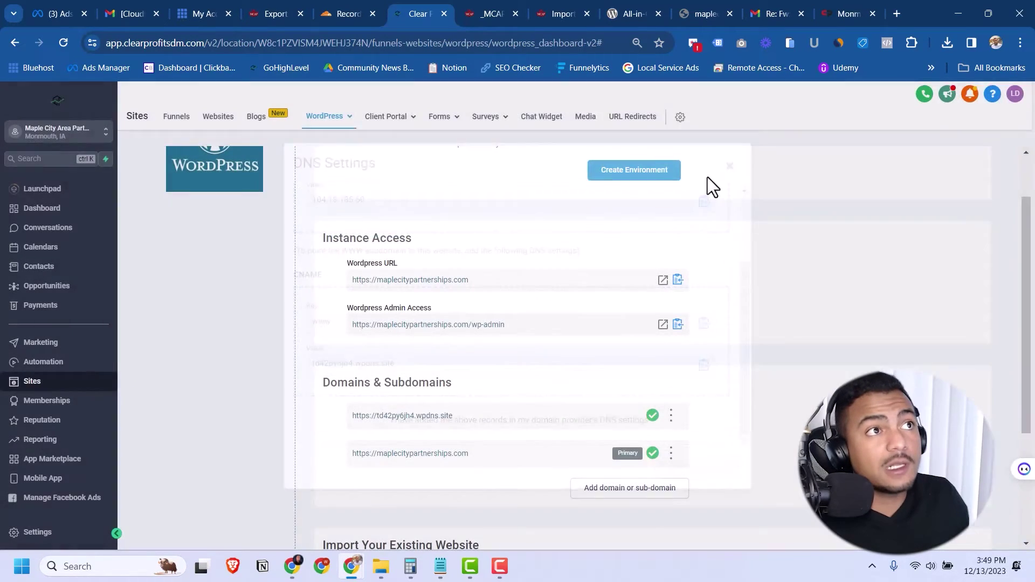
{"action": "left_click", "coordinate": [353, 11]}
Step: Toggle the www CNAME proxy on and back off so it stays DNS only
{"action": "scroll", "coordinate": [576, 153], "scroll_direction": "down", "scroll_amount": 3}
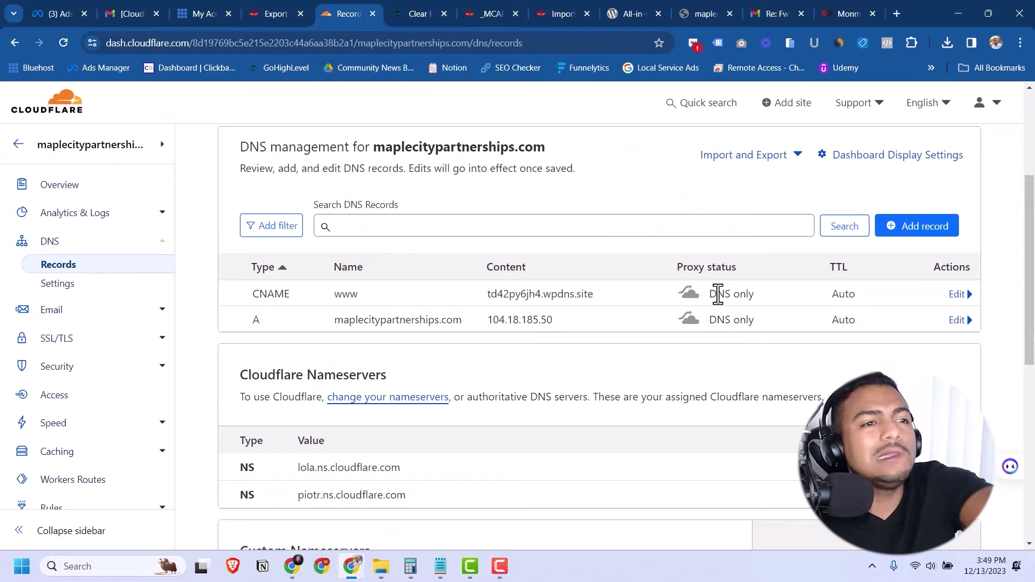
{"action": "left_click", "coordinate": [960, 295]}
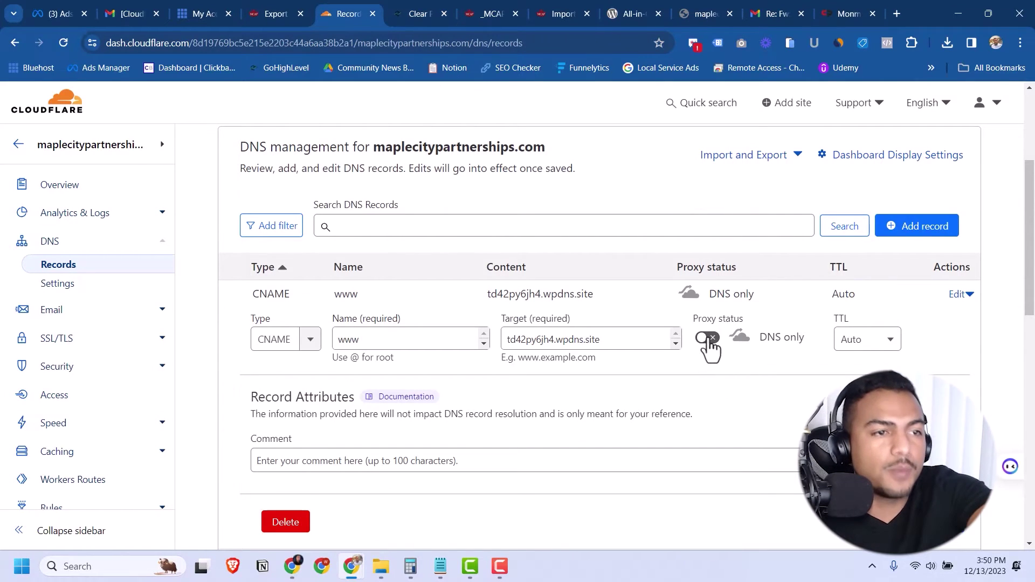
{"action": "left_click_drag", "start_coordinate": [803, 339], "coordinate": [760, 342]}
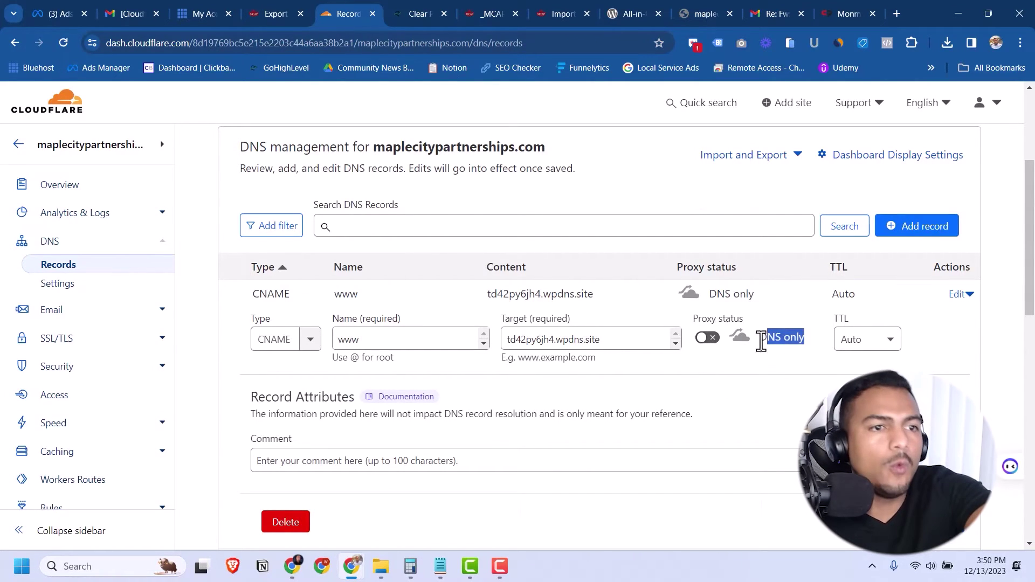
{"action": "left_click", "coordinate": [708, 339]}
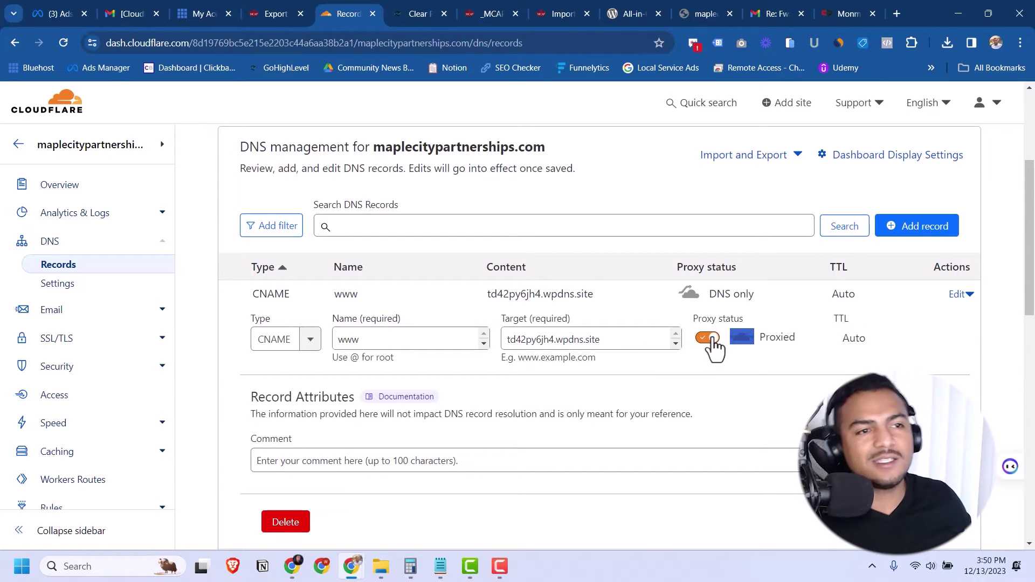
{"action": "left_click", "coordinate": [709, 340]}
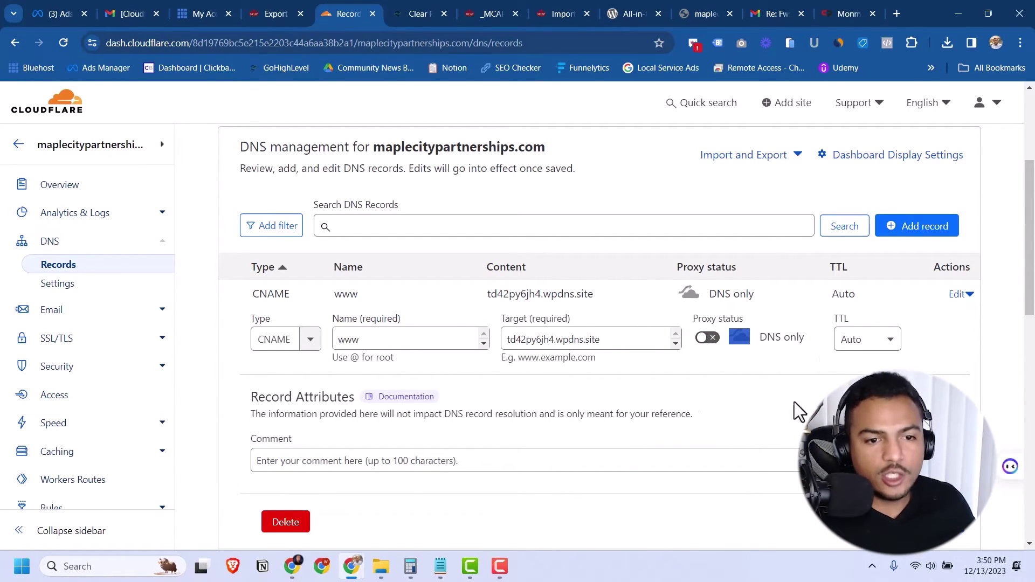
{"action": "left_click", "coordinate": [620, 294]}
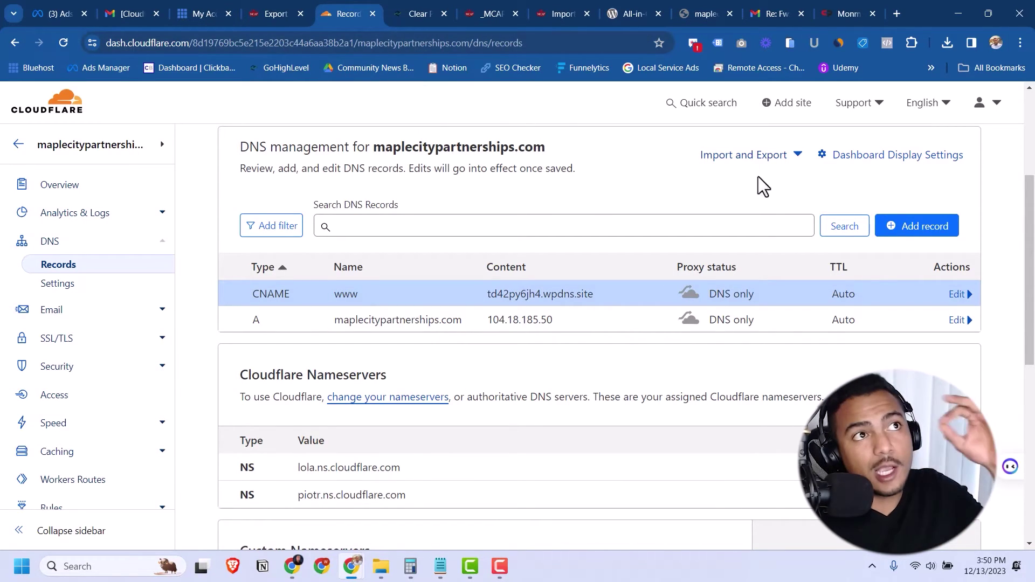
{"action": "left_click", "coordinate": [419, 13]}
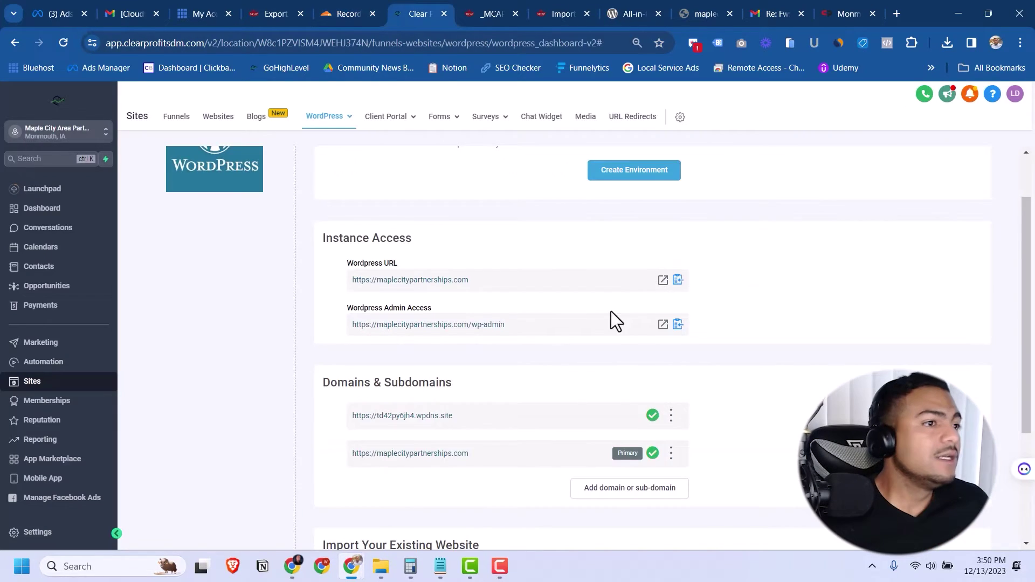
Step: Open the live maplecitypartnerships.com site, then load mcap.website and copy its address
{"action": "left_click", "coordinate": [663, 281]}
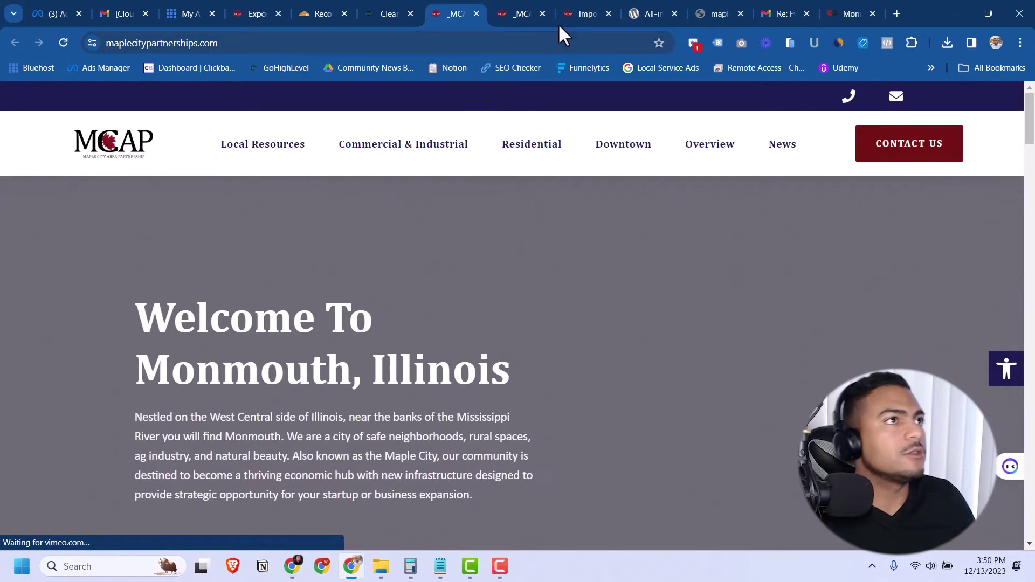
{"action": "middle_click", "coordinate": [518, 6]}
{"action": "left_click", "coordinate": [519, 12]}
{"action": "left_click", "coordinate": [232, 42]}
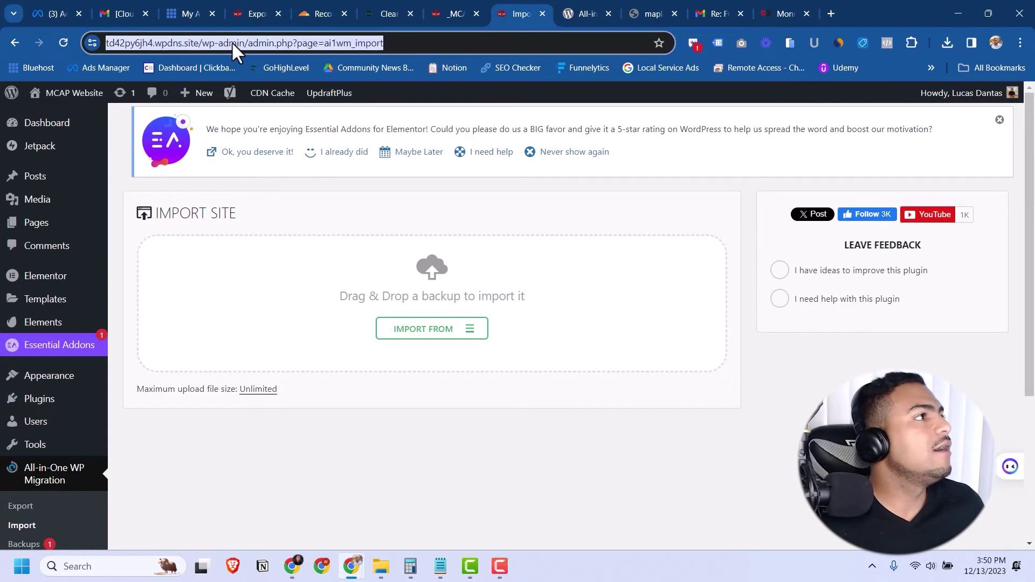
{"action": "type", "text": "mcap"}
{"action": "key", "text": "Return"}
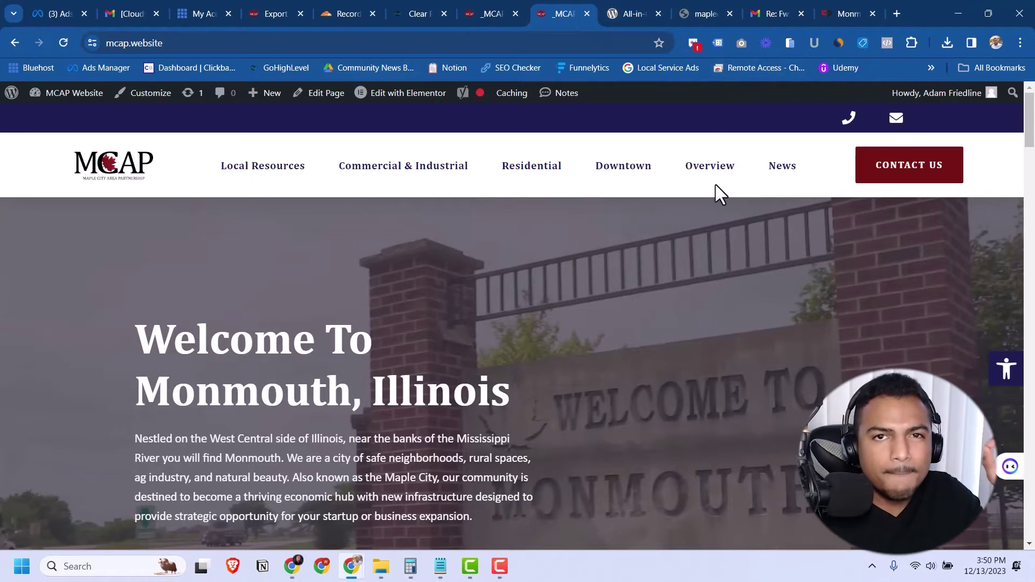
{"action": "left_click", "coordinate": [343, 45]}
{"action": "key", "text": "ctrl+c"}
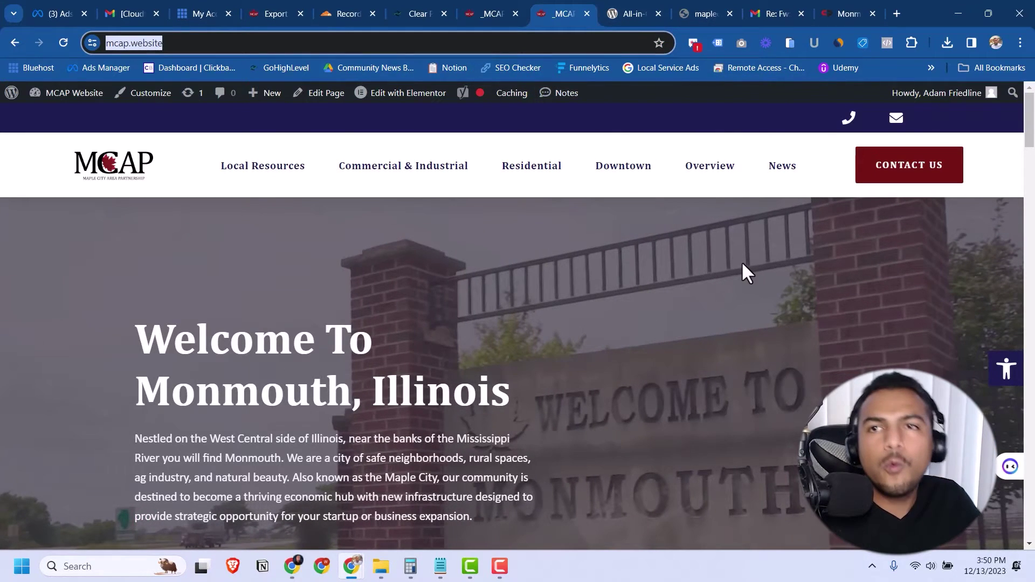
{"action": "key", "text": "ctrl+Tab"}
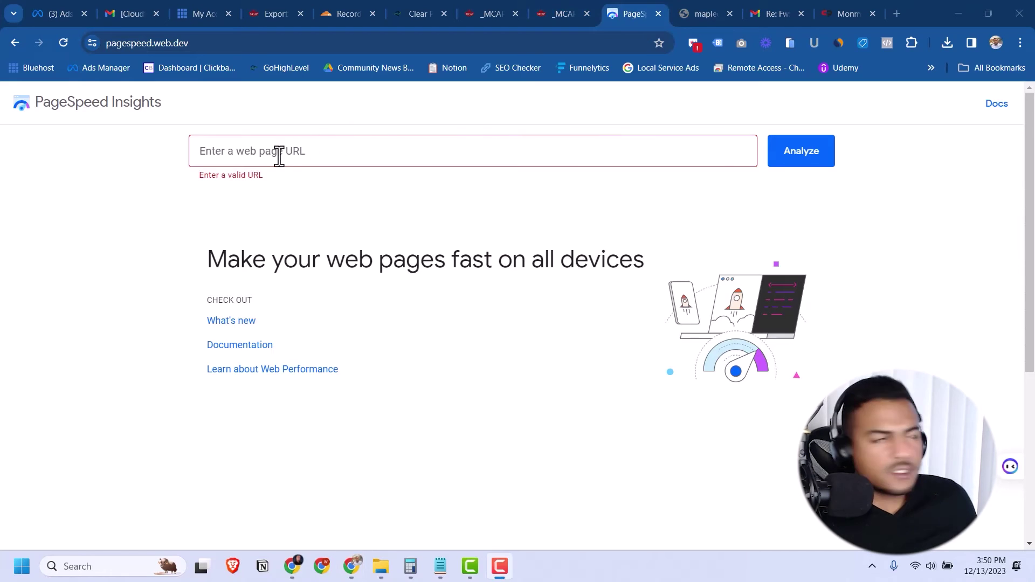
{"action": "key", "text": "ctrl+v"}
{"action": "left_click", "coordinate": [777, 163]}
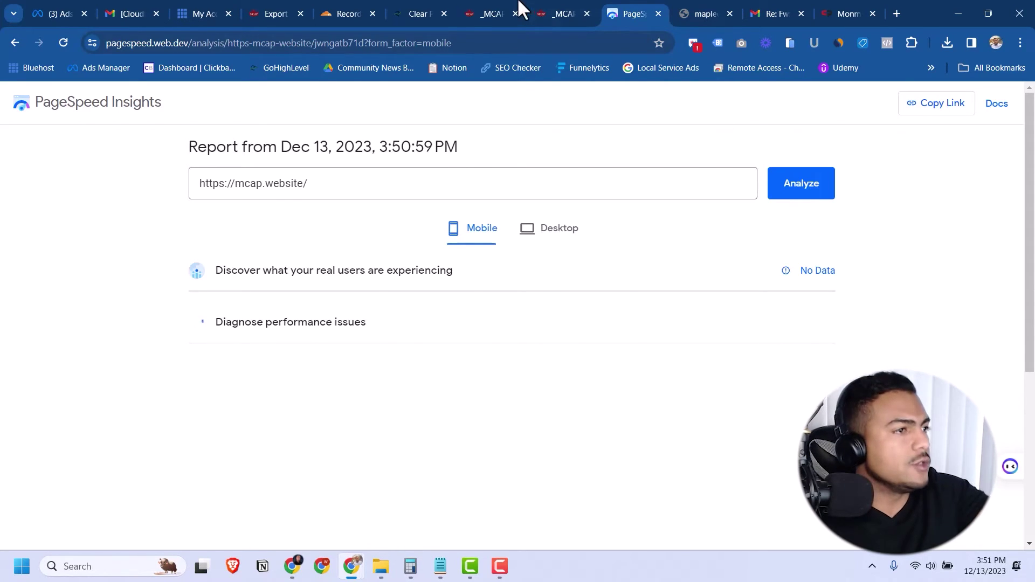
{"action": "scroll", "coordinate": [470, 323], "scroll_direction": "down", "scroll_amount": 1}
{"action": "scroll", "coordinate": [507, 322], "scroll_direction": "down", "scroll_amount": 2}
{"action": "scroll", "coordinate": [501, 328], "scroll_direction": "up", "scroll_amount": 1}
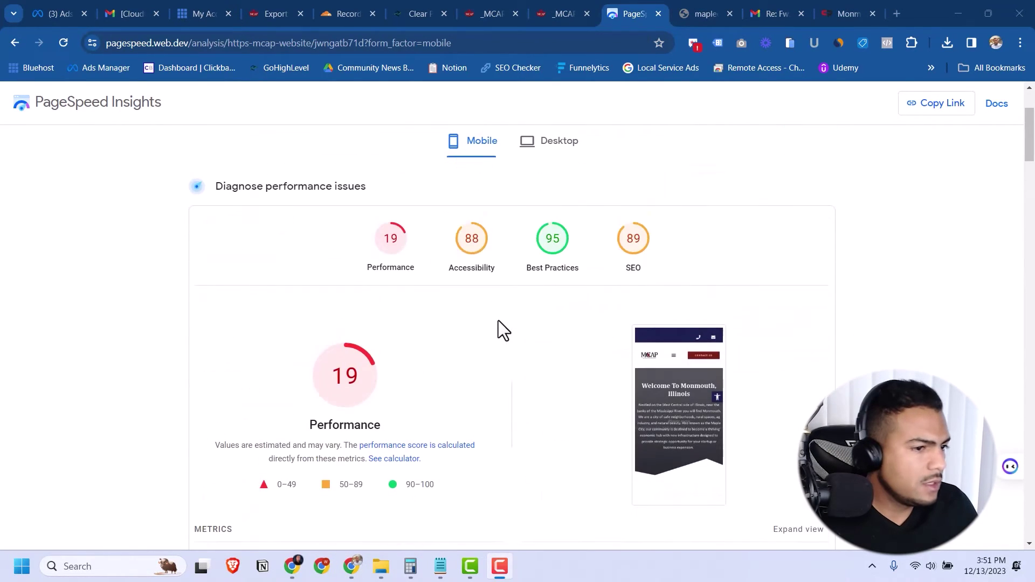
{"action": "scroll", "coordinate": [385, 317], "scroll_direction": "up", "scroll_amount": 1}
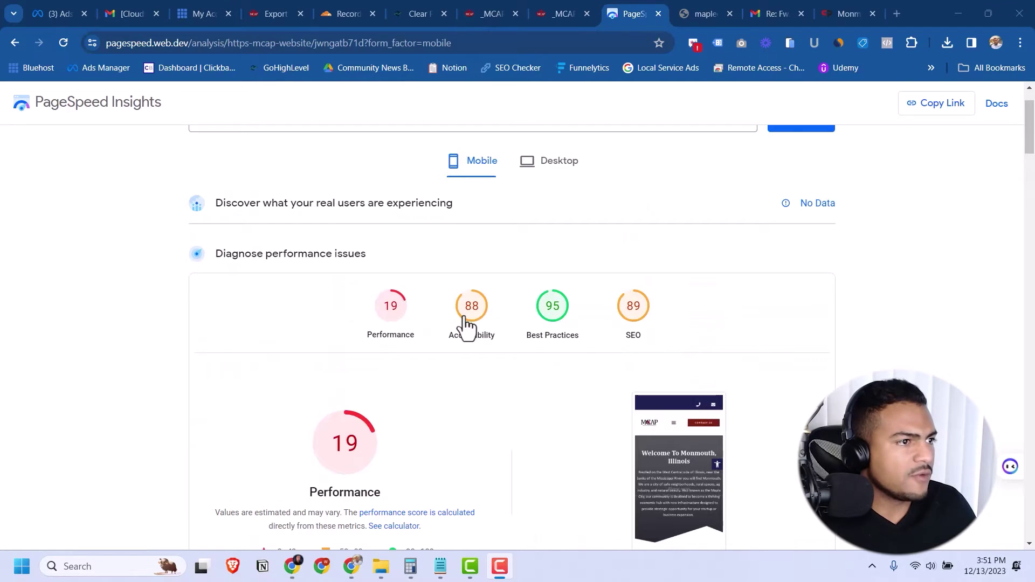
{"action": "scroll", "coordinate": [551, 330], "scroll_direction": "up", "scroll_amount": 1}
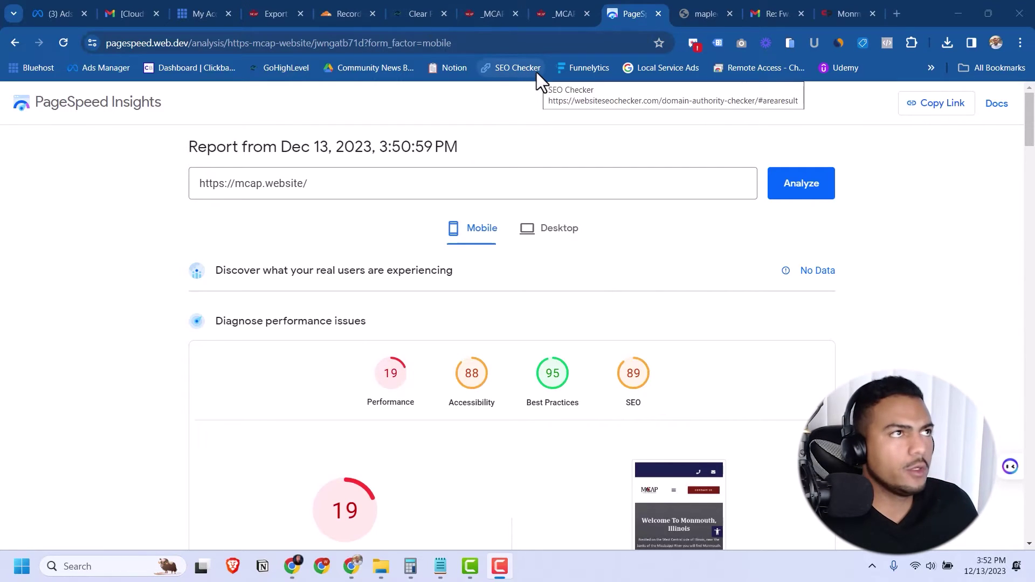
{"action": "left_click", "coordinate": [534, 13]}
{"action": "left_click", "coordinate": [467, 13]}
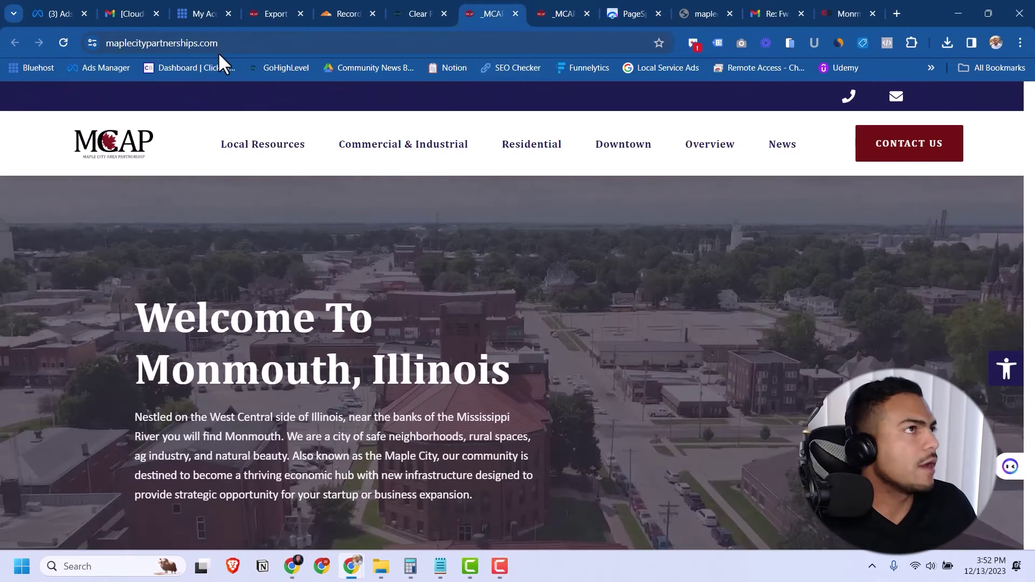
{"action": "left_click", "coordinate": [248, 46]}
{"action": "key", "text": "ctrl+c"}
{"action": "left_click", "coordinate": [628, 13]}
{"action": "triple_click", "coordinate": [372, 183]}
{"action": "key", "text": "ctrl+v"}
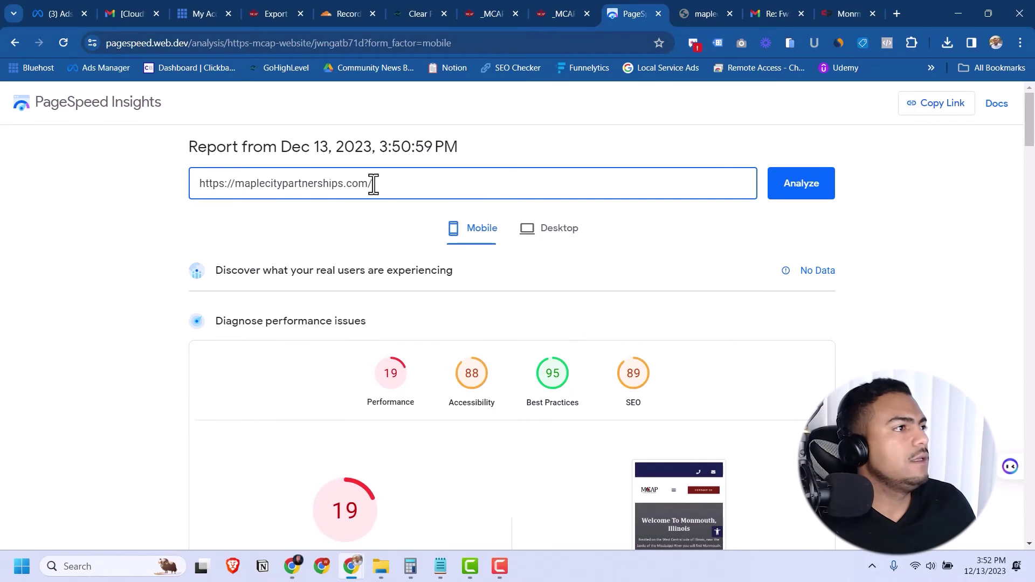
{"action": "left_click", "coordinate": [772, 184]}
Step: Review the mobile report: Performance 22, Largest Contentful Paint 7.5 s, Total Blocking Time 4,250 ms
{"action": "scroll", "coordinate": [641, 317], "scroll_direction": "down", "scroll_amount": 3}
{"action": "scroll", "coordinate": [575, 318], "scroll_direction": "up", "scroll_amount": 1}
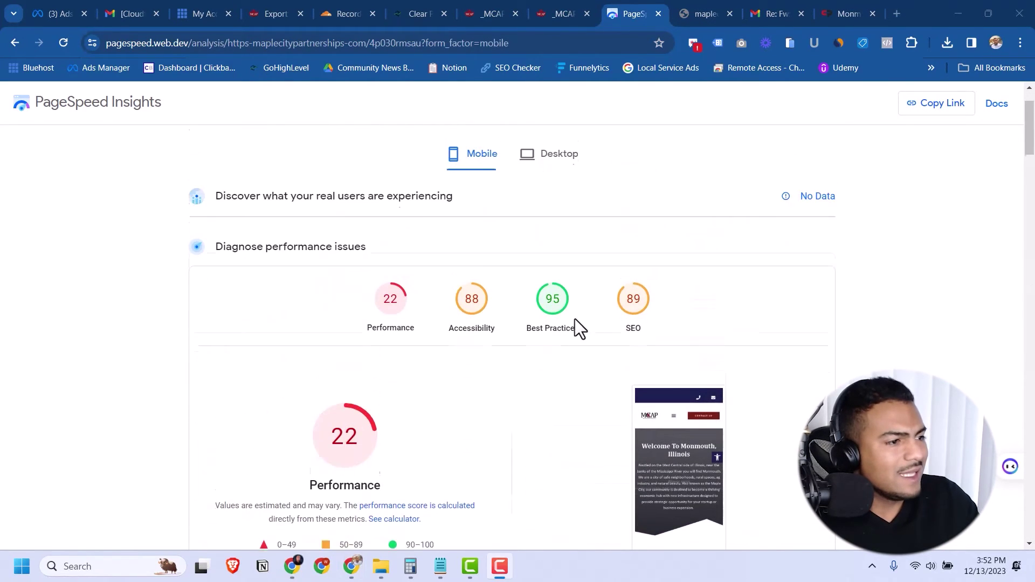
{"action": "scroll", "coordinate": [531, 320], "scroll_direction": "down", "scroll_amount": 2}
{"action": "scroll", "coordinate": [531, 320], "scroll_direction": "down", "scroll_amount": 2}
{"action": "scroll", "coordinate": [527, 320], "scroll_direction": "up", "scroll_amount": 3}
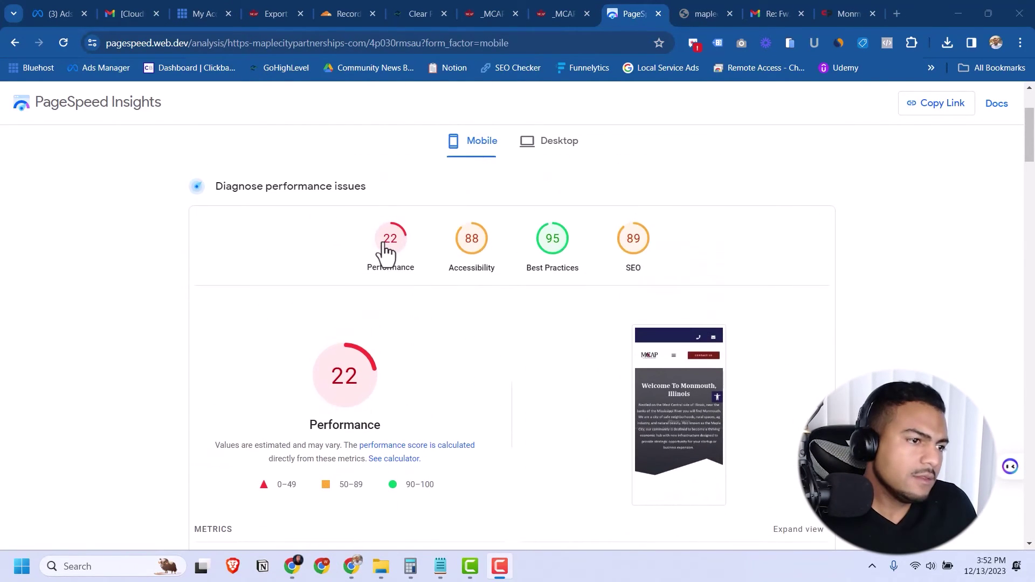
{"action": "scroll", "coordinate": [467, 291], "scroll_direction": "down", "scroll_amount": 6}
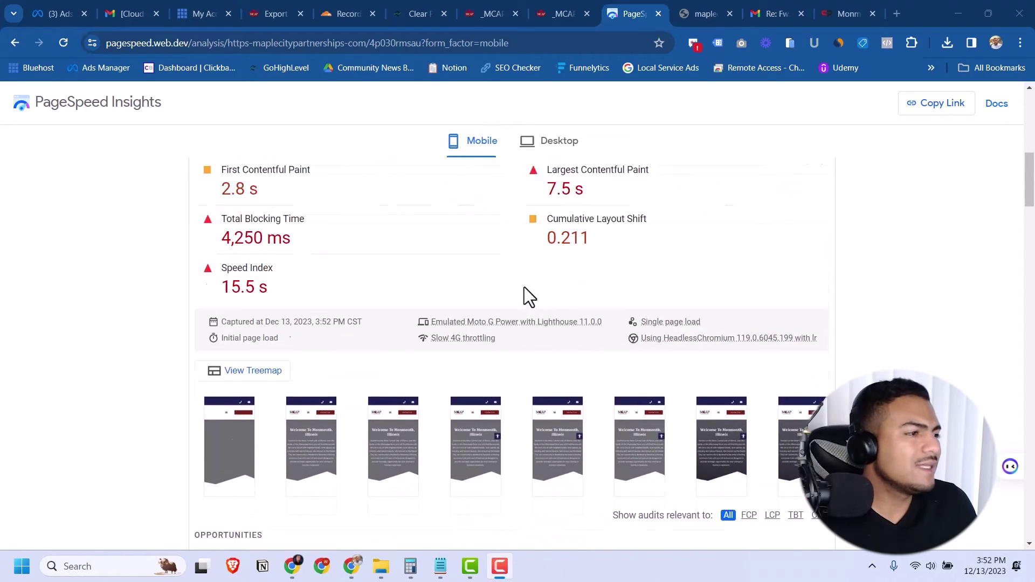
{"action": "scroll", "coordinate": [526, 296], "scroll_direction": "up", "scroll_amount": 1}
{"action": "left_click_drag", "start_coordinate": [222, 293], "coordinate": [272, 286]}
{"action": "left_click", "coordinate": [334, 291]}
{"action": "scroll", "coordinate": [512, 296], "scroll_direction": "down", "scroll_amount": 1}
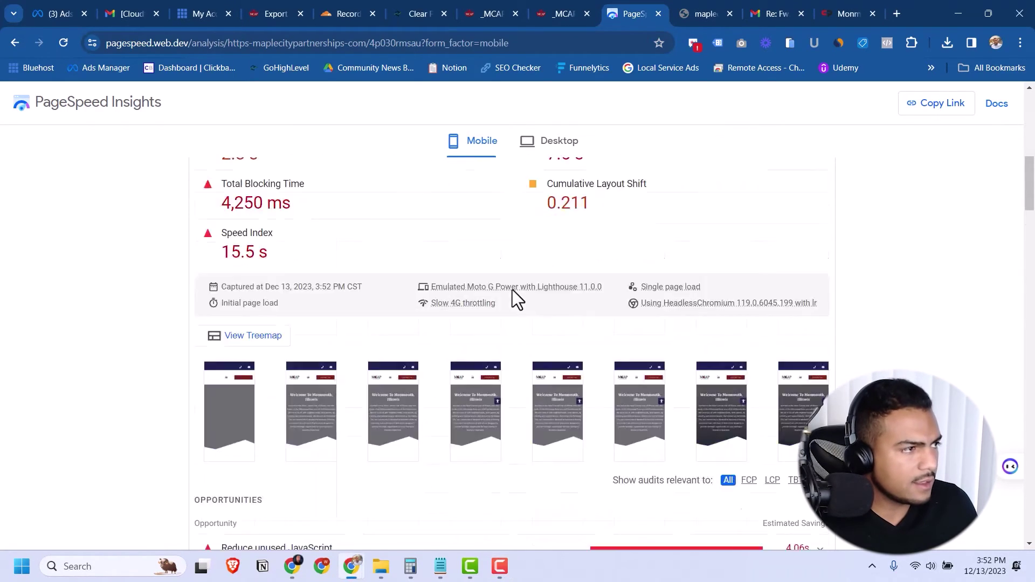
{"action": "scroll", "coordinate": [526, 301], "scroll_direction": "up", "scroll_amount": 9}
{"action": "scroll", "coordinate": [585, 323], "scroll_direction": "down", "scroll_amount": 2}
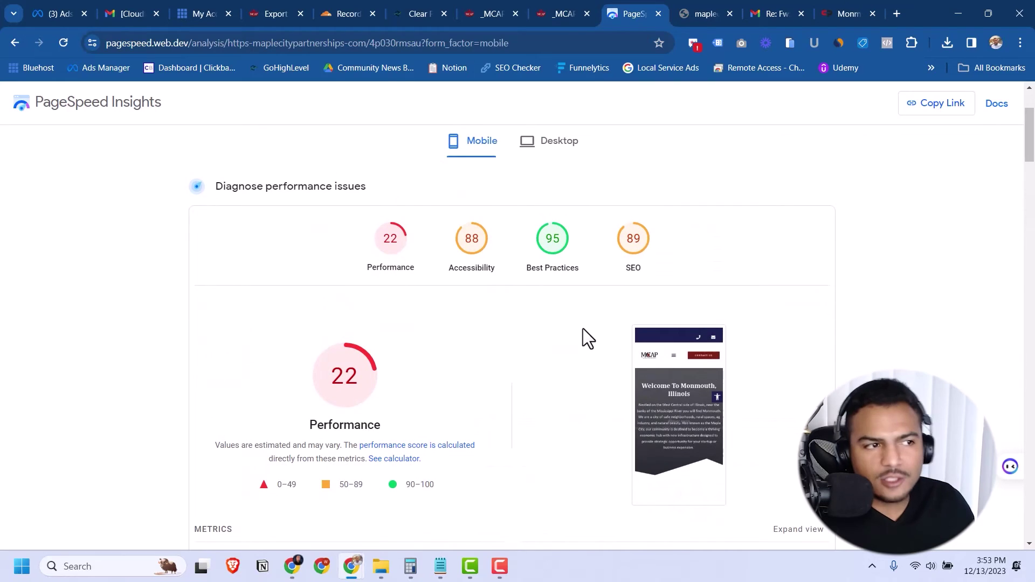
{"action": "scroll", "coordinate": [586, 353], "scroll_direction": "up", "scroll_amount": 2}
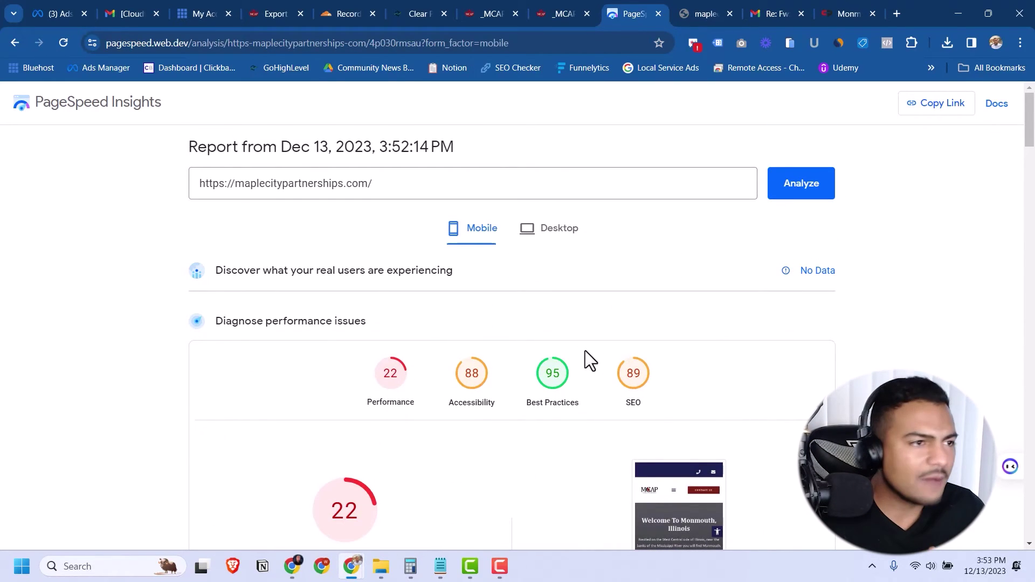
{"action": "scroll", "coordinate": [572, 278], "scroll_direction": "down", "scroll_amount": 2}
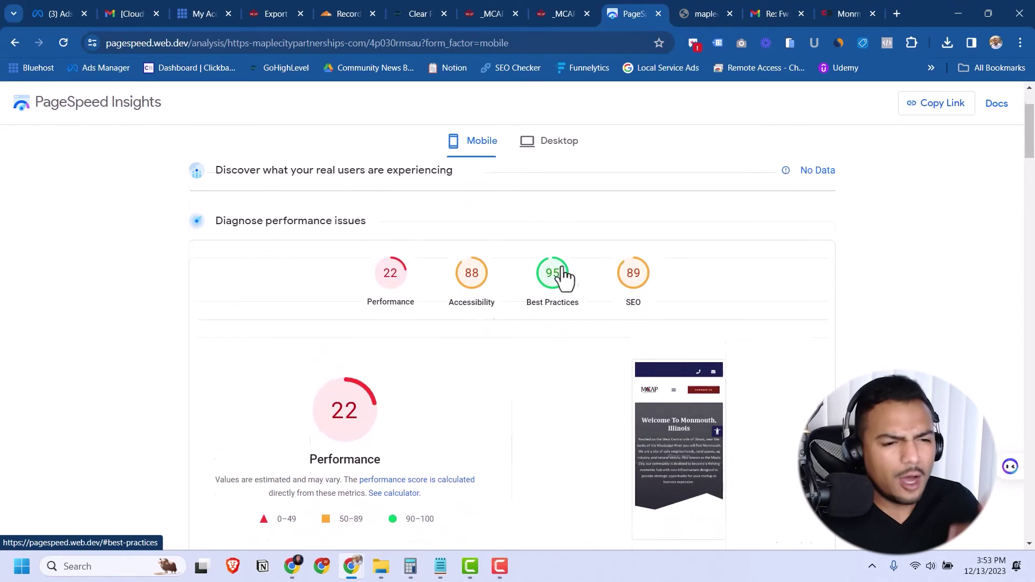
{"action": "scroll", "coordinate": [555, 273], "scroll_direction": "up", "scroll_amount": 2}
{"action": "scroll", "coordinate": [321, 322], "scroll_direction": "down", "scroll_amount": 7}
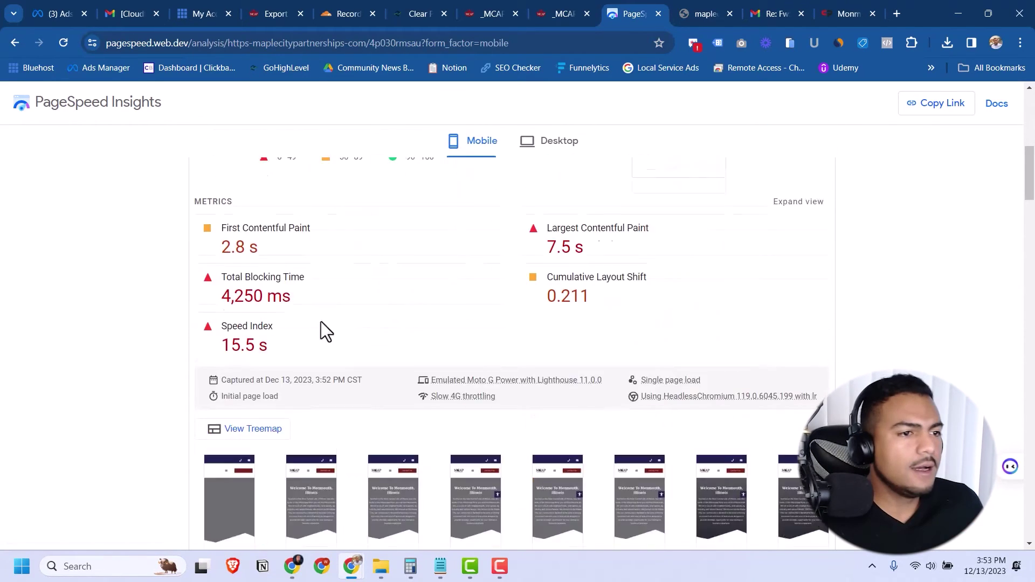
{"action": "scroll", "coordinate": [302, 372], "scroll_direction": "up", "scroll_amount": 1}
{"action": "mouse_move", "coordinate": [287, 416]}
{"action": "left_mouse_down"}
{"action": "mouse_move", "coordinate": [220, 339]}
{"action": "mouse_move", "coordinate": [460, 356]}
{"action": "left_mouse_up"}
{"action": "left_click", "coordinate": [670, 345]}
{"action": "scroll", "coordinate": [670, 345], "scroll_direction": "down", "scroll_amount": 1}
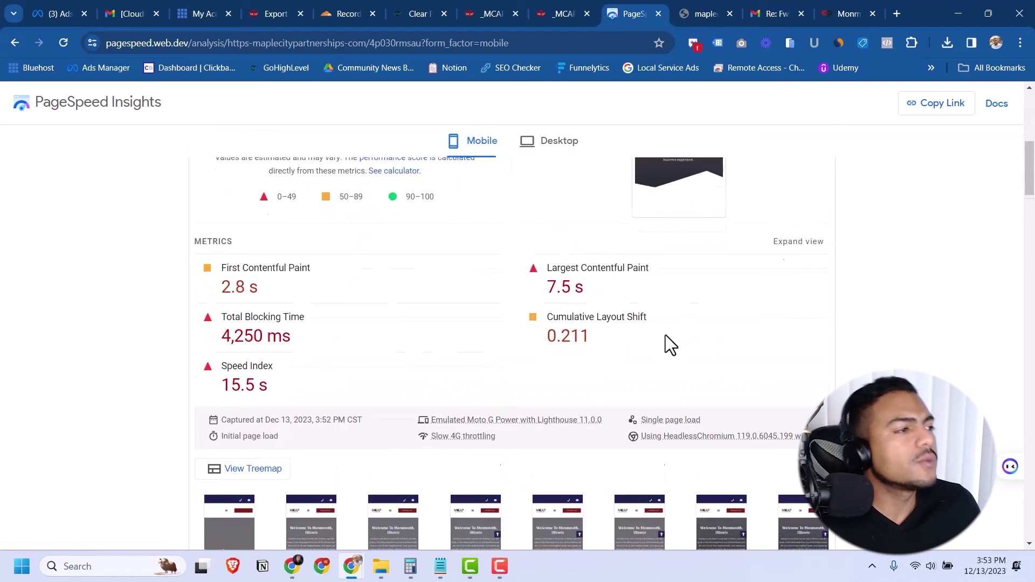
{"action": "scroll", "coordinate": [663, 377], "scroll_direction": "down", "scroll_amount": 4}
{"action": "scroll", "coordinate": [653, 416], "scroll_direction": "up", "scroll_amount": 9}
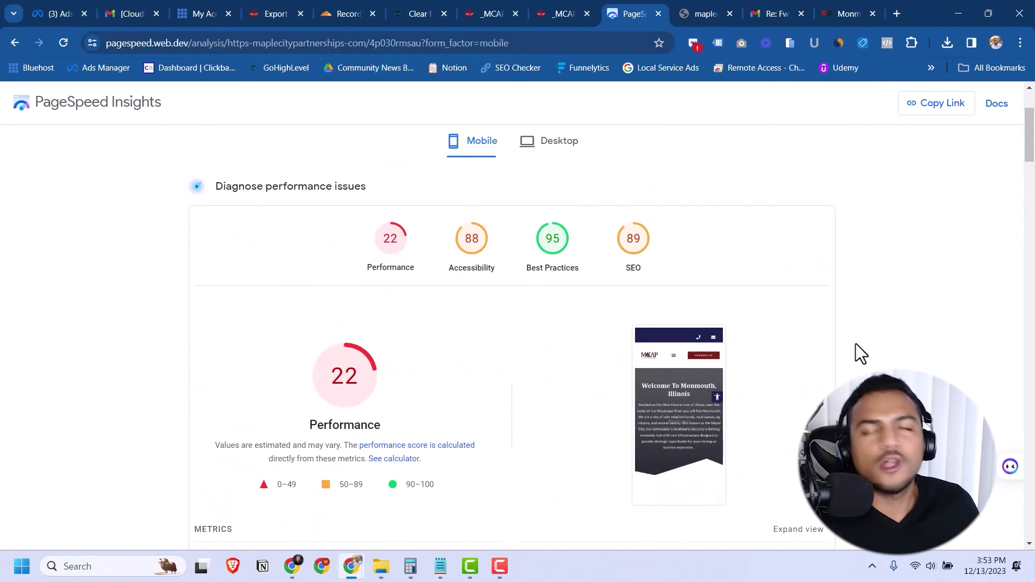